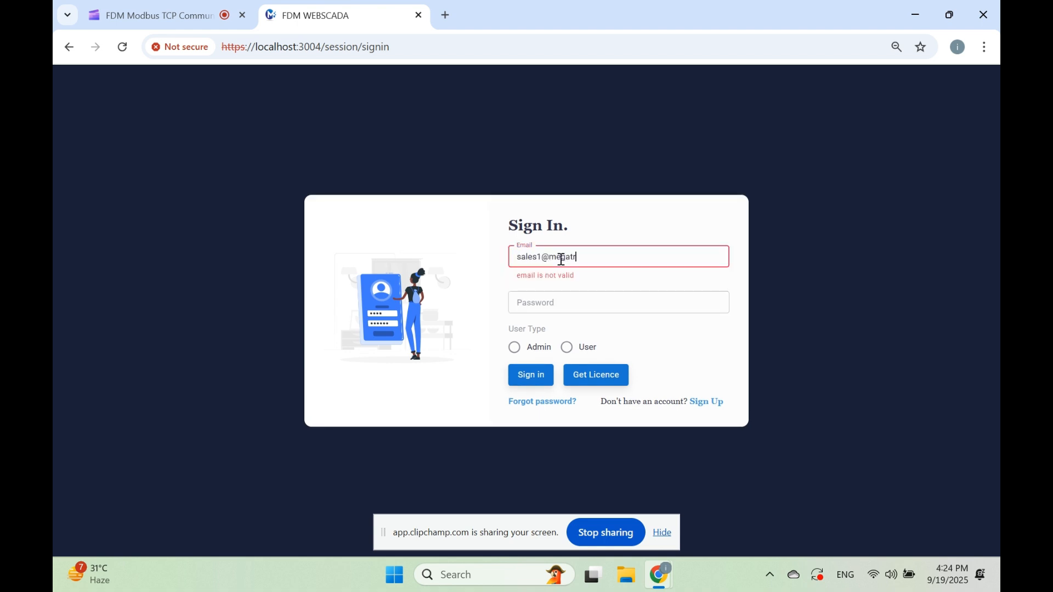
# Sign in as Admin with the account's e-mail address and password
pyautogui.press('Tab')
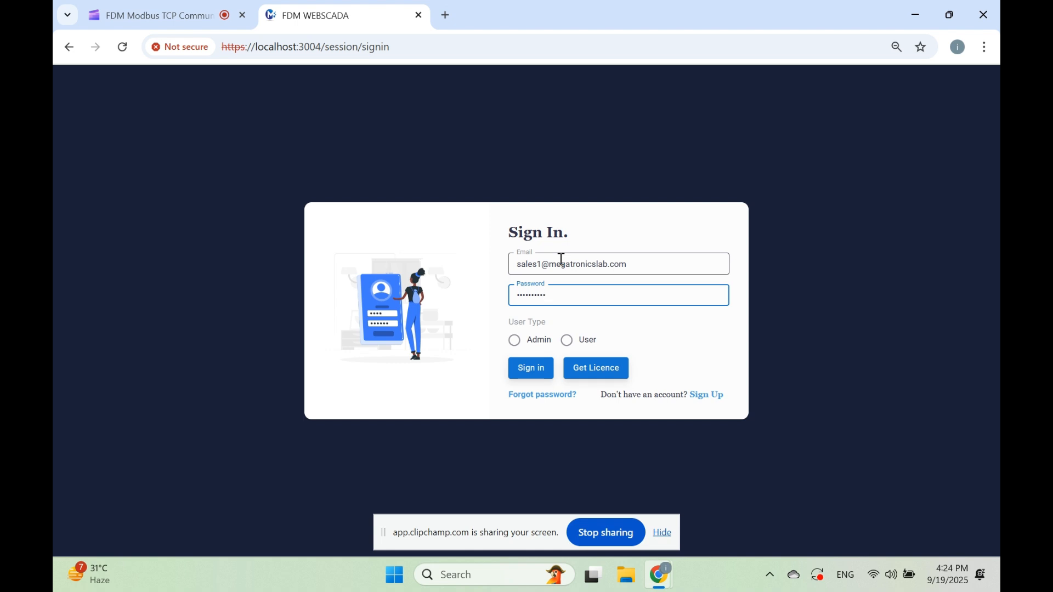
pyautogui.click(515, 342)
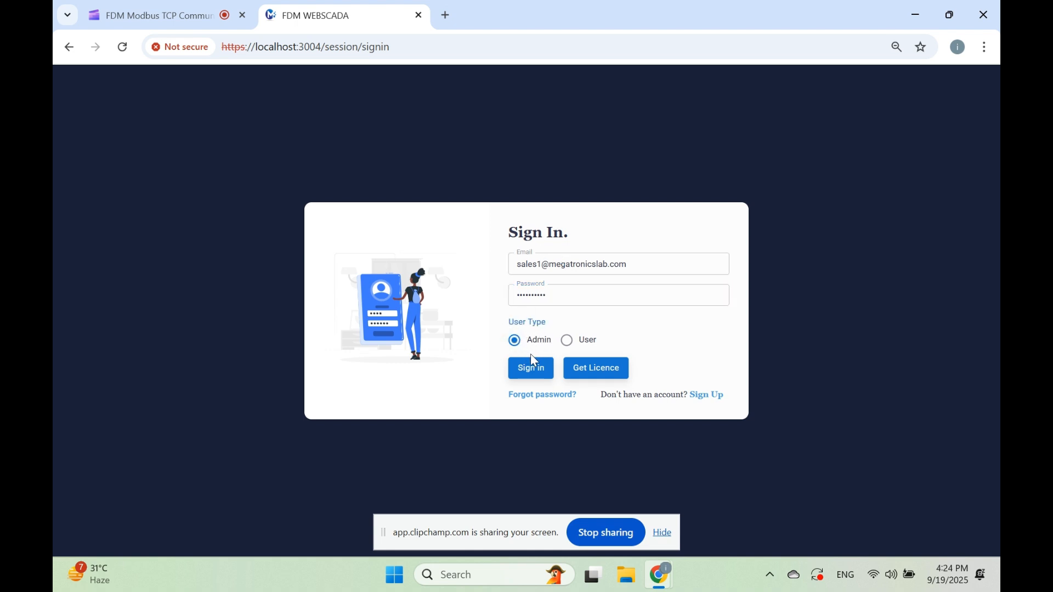
pyautogui.click(536, 362)
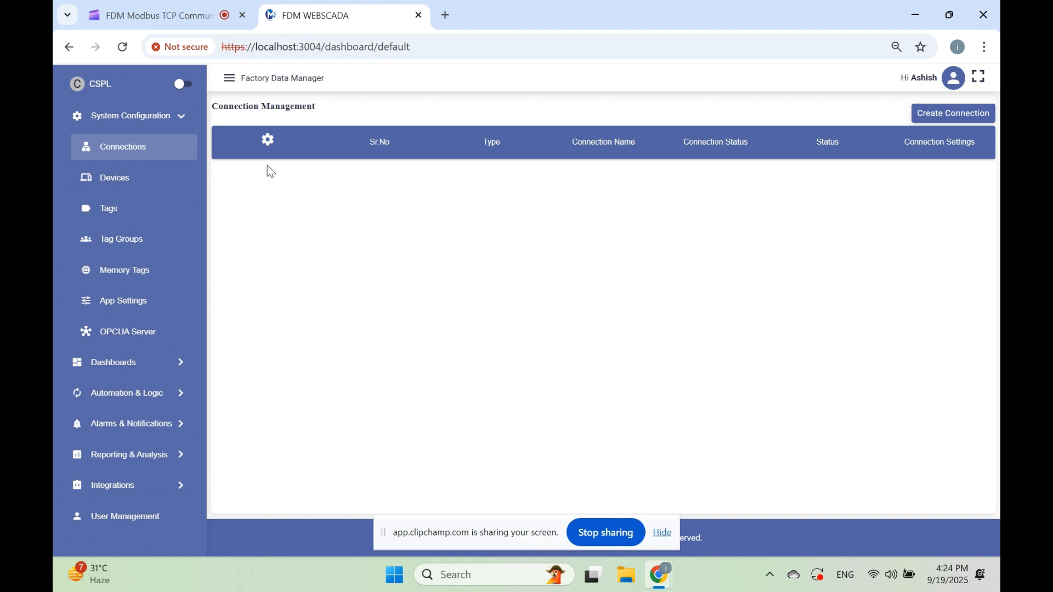
# Create a connection named CONNECTION1 of type Power Modbus with its status set to Active
pyautogui.click(948, 118)
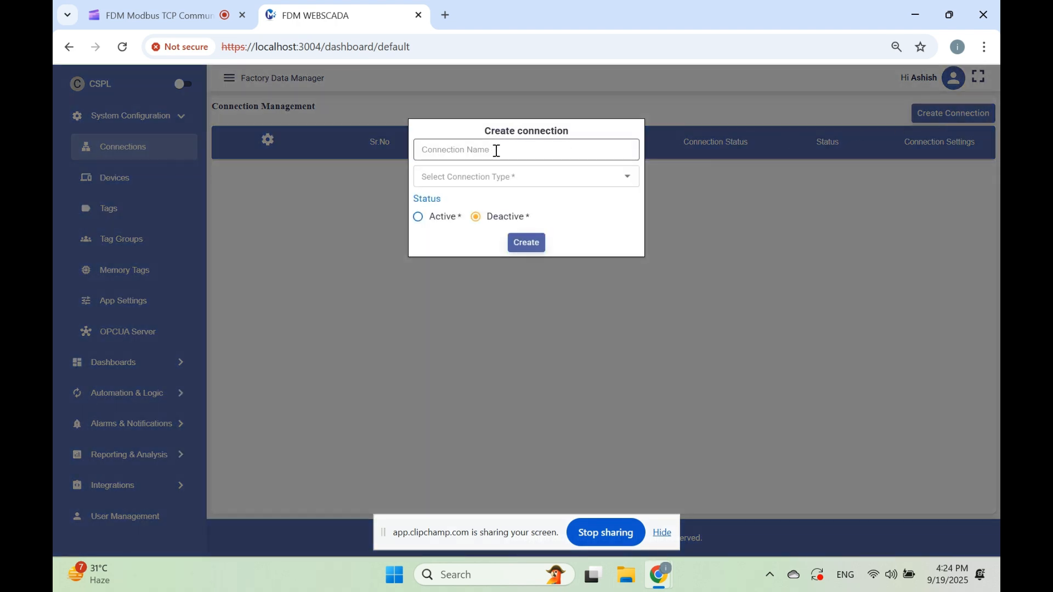
pyautogui.click(498, 175)
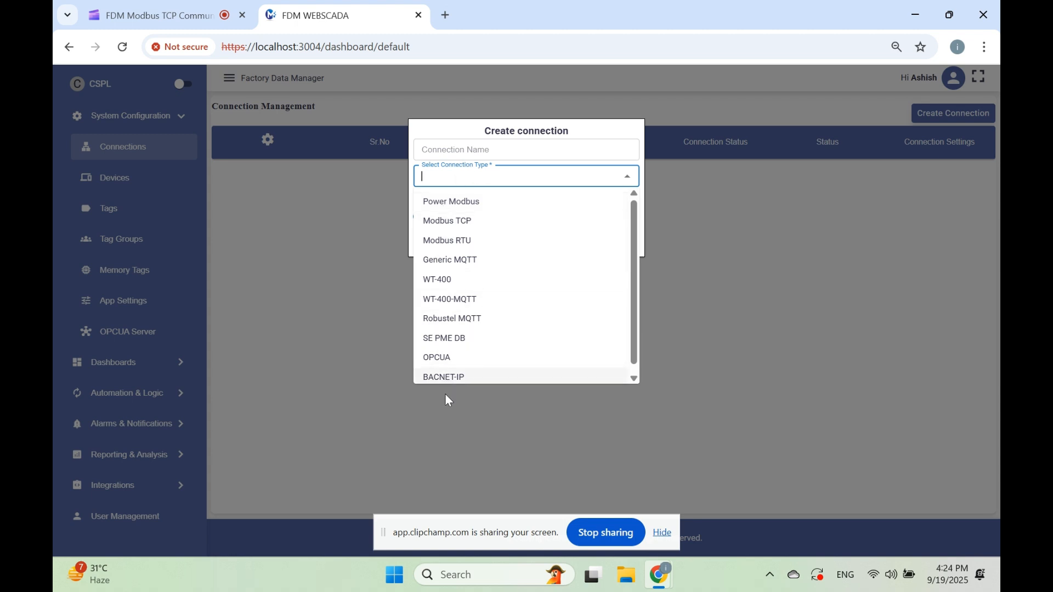
pyautogui.click(468, 207)
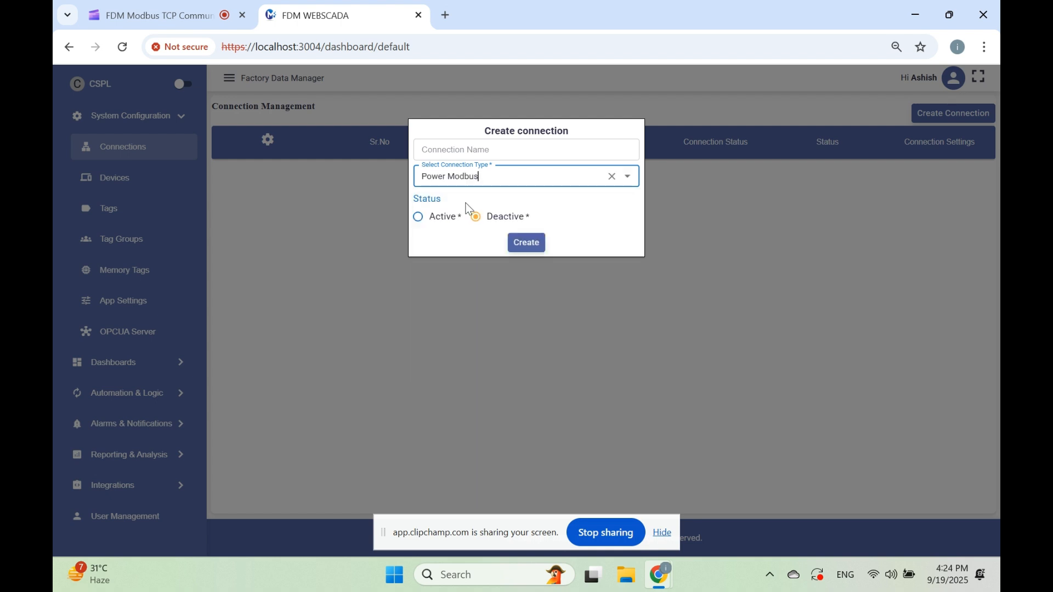
pyautogui.click(456, 149)
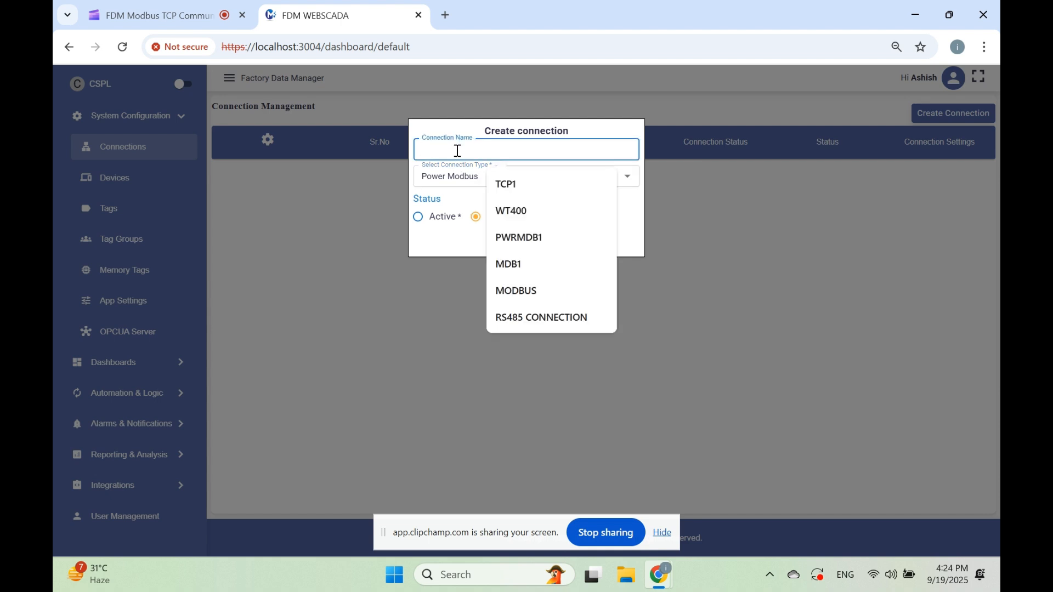
pyautogui.write('MO')
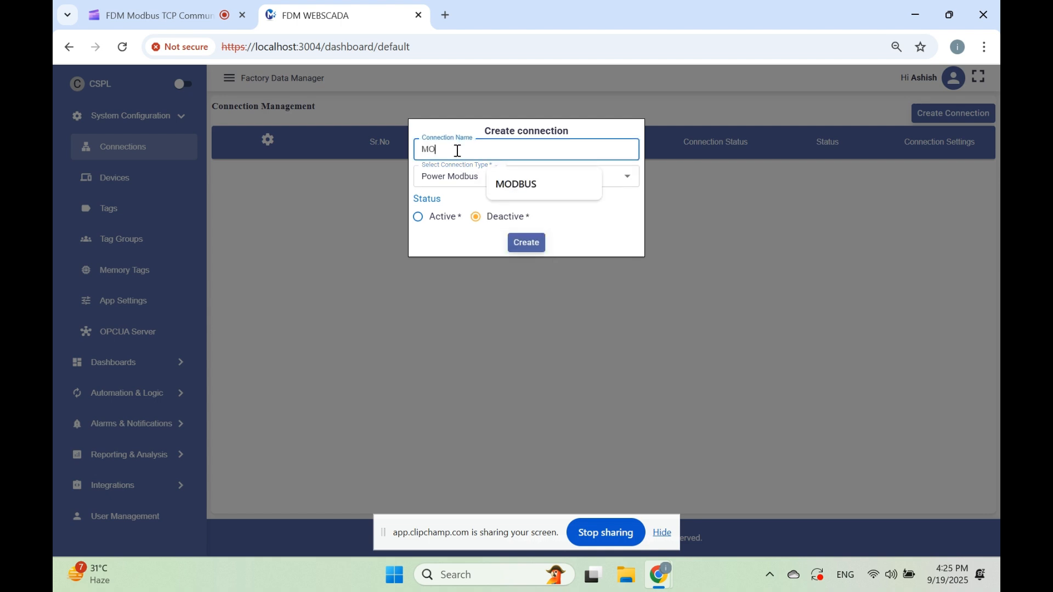
pyautogui.press('BackSpace')
pyautogui.press('BackSpace')
pyautogui.press('BackSpace')
pyautogui.press('BackSpace')
pyautogui.press('BackSpace')
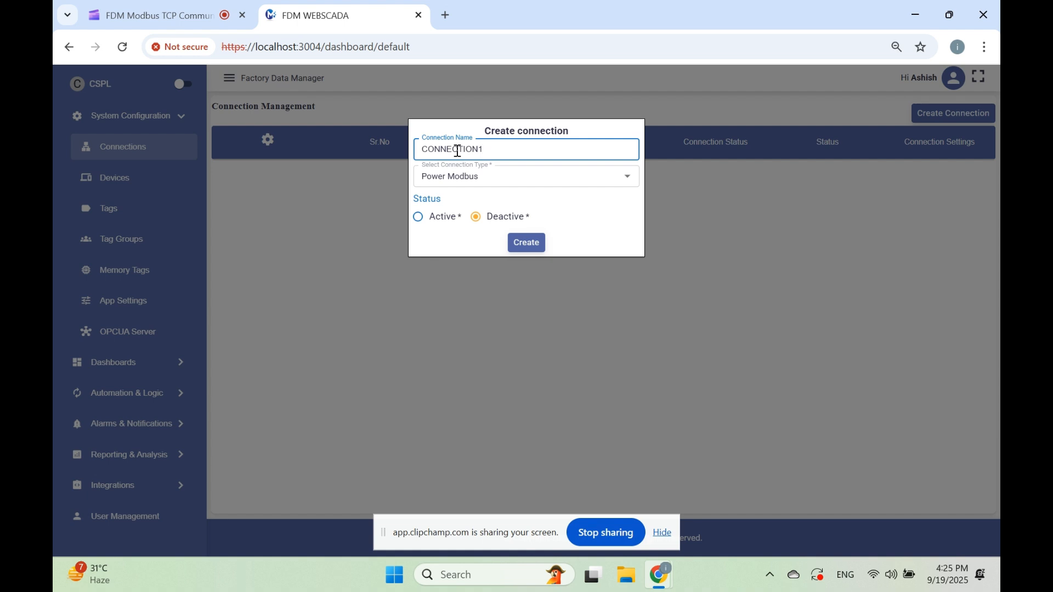
pyautogui.click(425, 217)
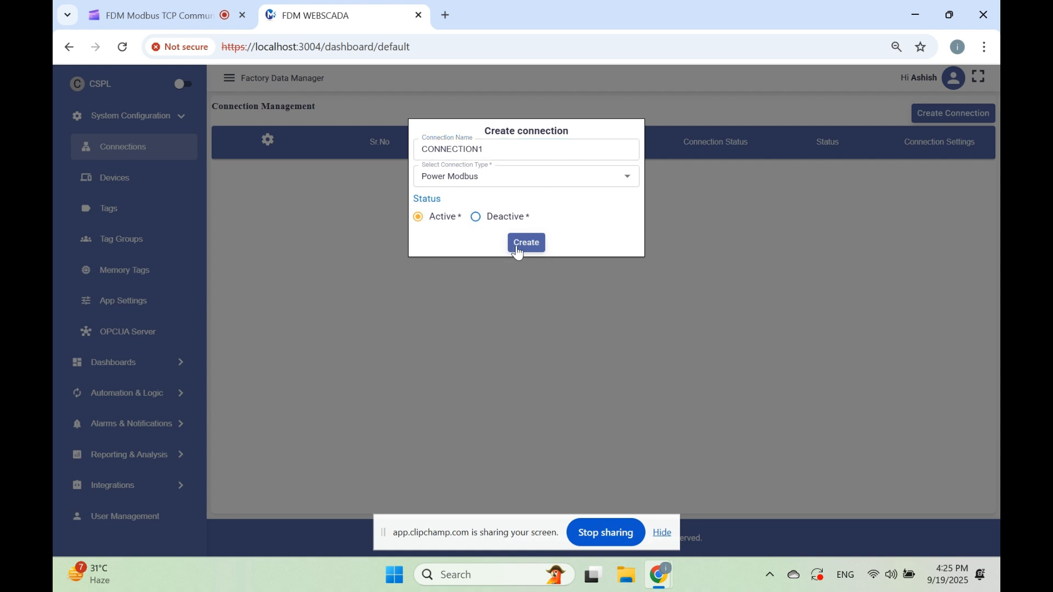
pyautogui.click(525, 243)
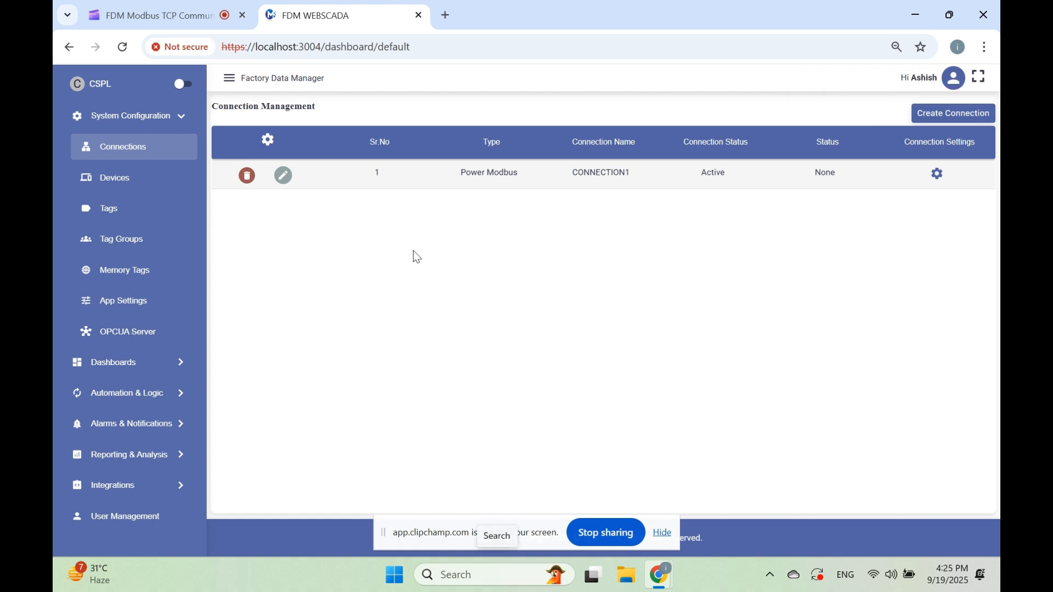
# Launch ModbusView TCP from the recent apps and move its window aside to uncover the connection list
pyautogui.click(492, 579)
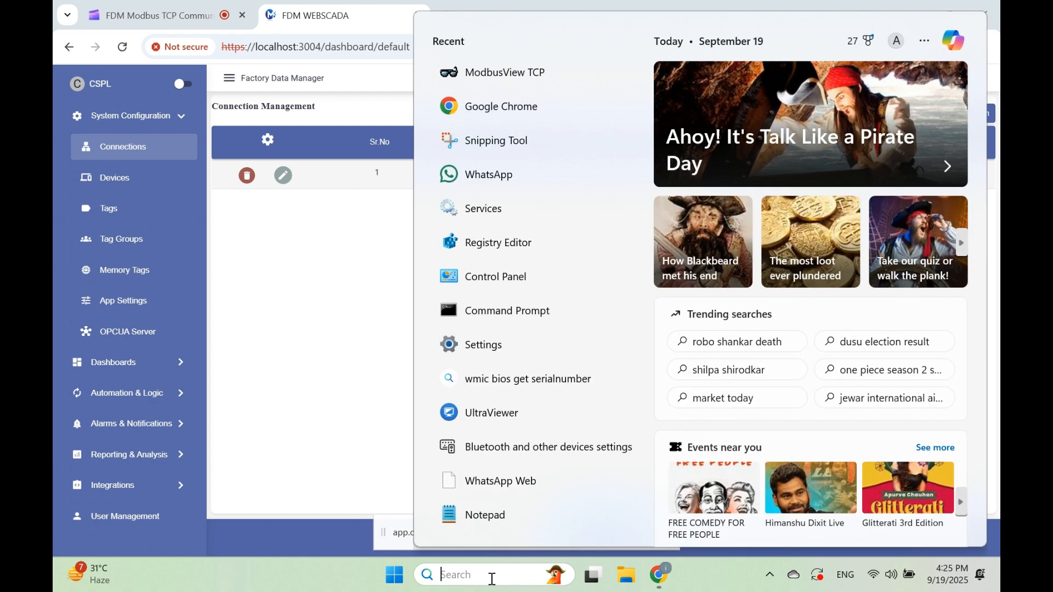
pyautogui.click(510, 72)
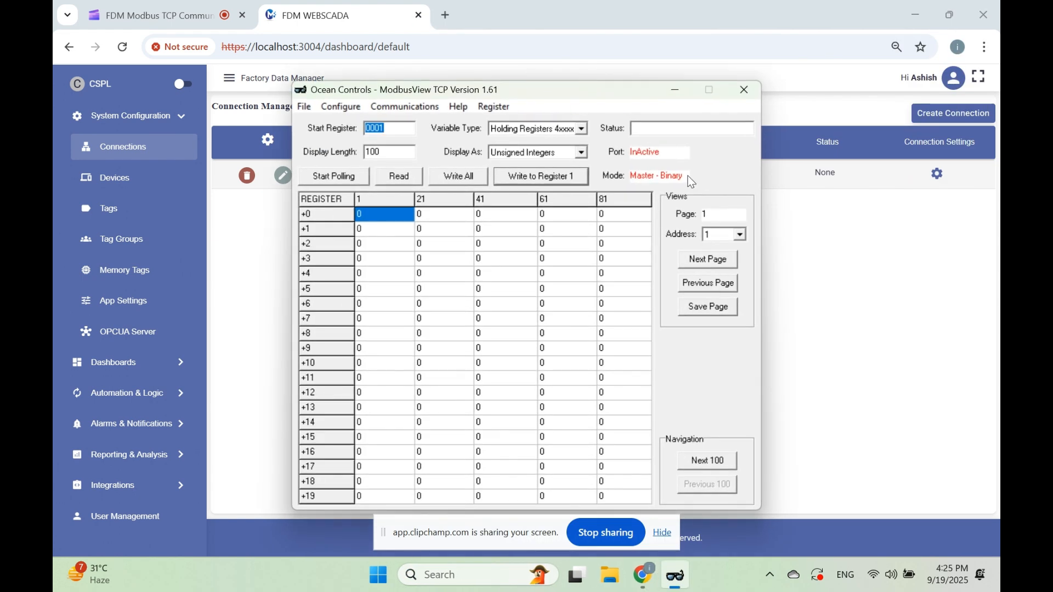
pyautogui.click(587, 357)
pyautogui.moveTo(538, 93); pyautogui.dragTo(695, 86)
# Configure the simulator as a Slave in TCP/IP communications mode with 1 as its first Modbus address
pyautogui.click(503, 92)
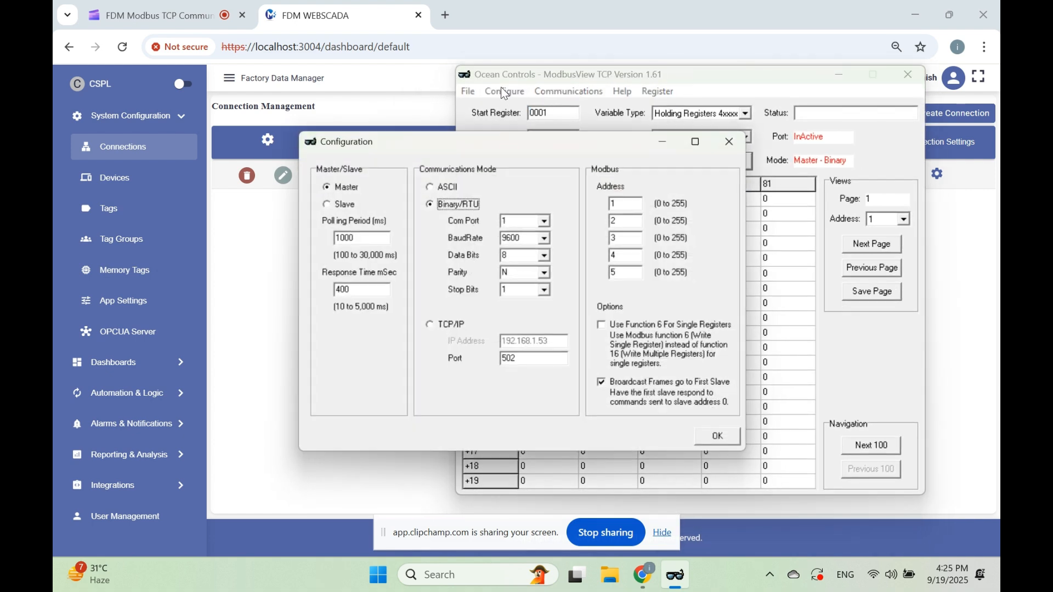
pyautogui.click(331, 204)
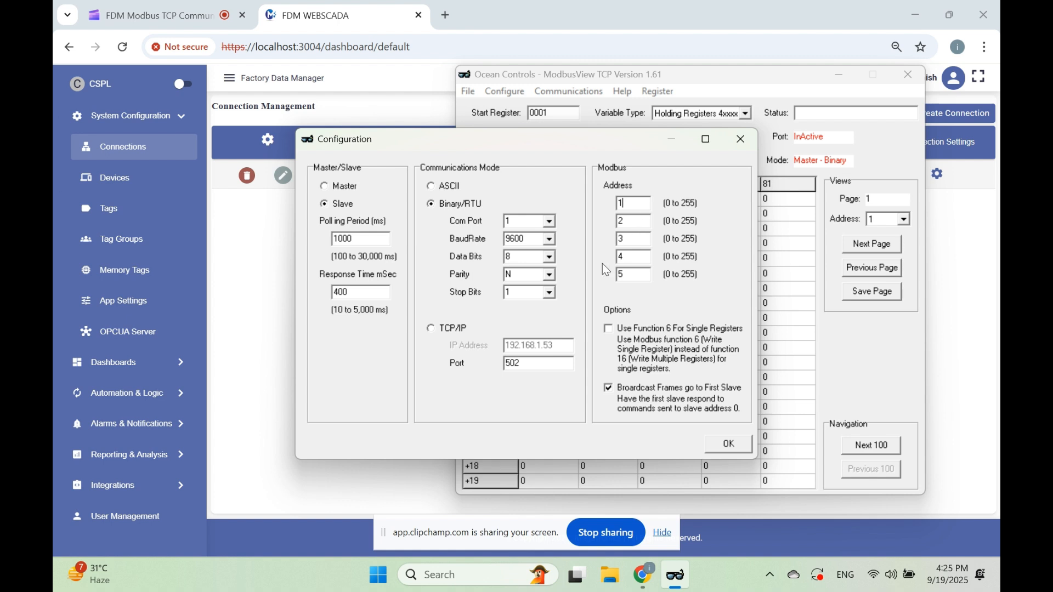
pyautogui.click(445, 329)
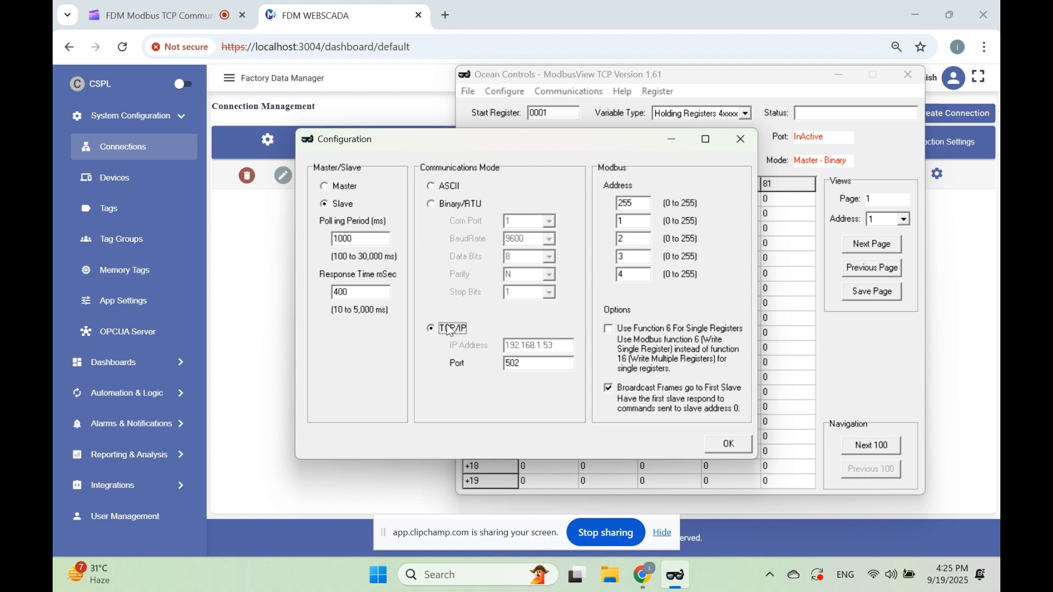
pyautogui.moveTo(648, 204); pyautogui.dragTo(596, 213)
pyautogui.write('1')
pyautogui.click(728, 446)
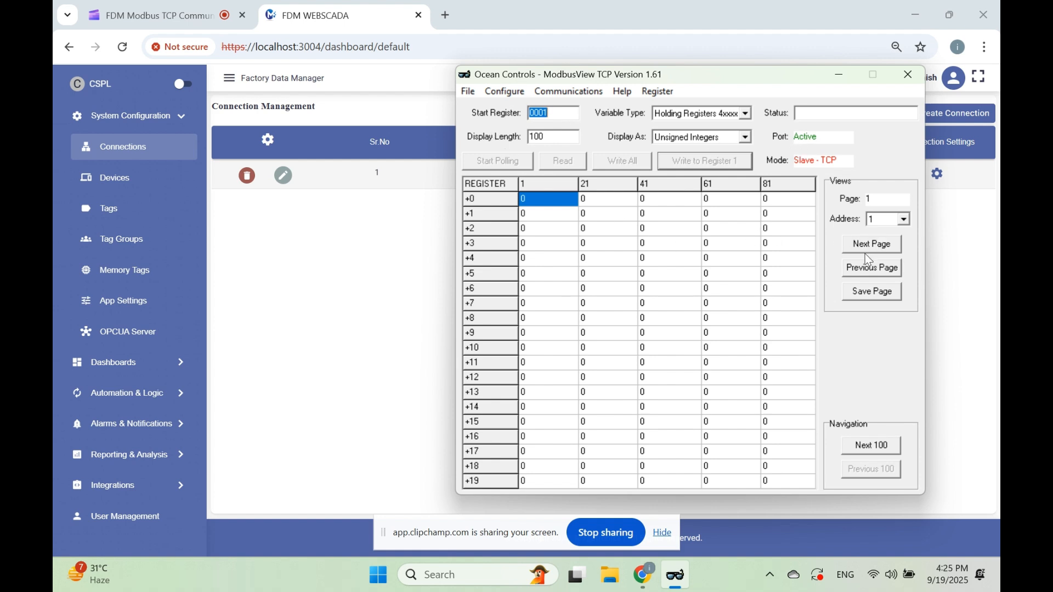
# Set the first holding register to 1 and the second to 20, and minimise the simulator to return to the connection list
pyautogui.click(541, 203)
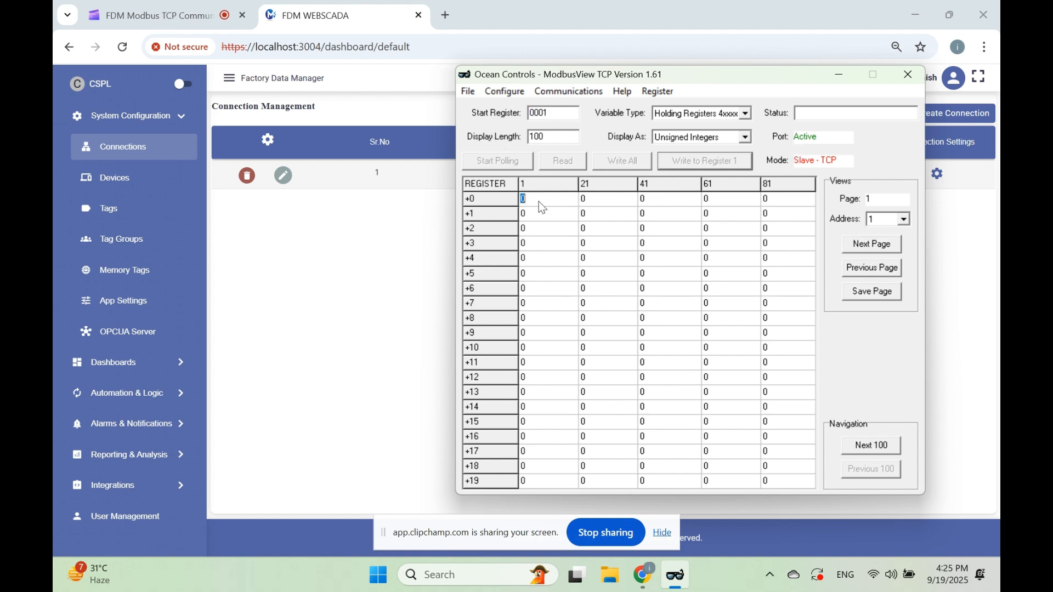
pyautogui.write('100')
pyautogui.click(562, 215)
pyautogui.write('200')
pyautogui.click(545, 232)
pyautogui.click(840, 76)
pyautogui.moveTo(459, 173); pyautogui.dragTo(543, 181)
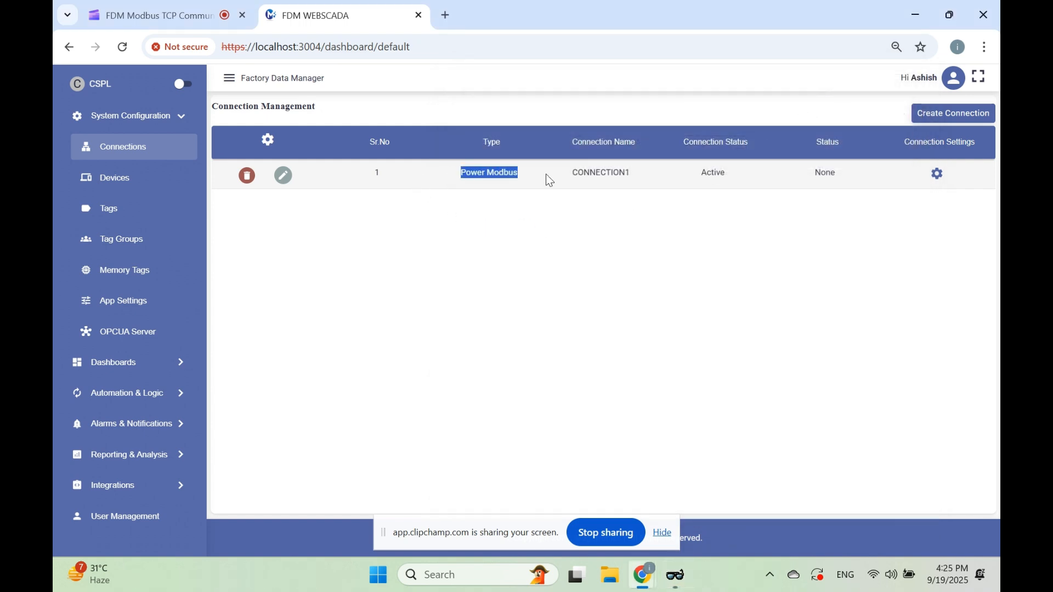
pyautogui.click(676, 237)
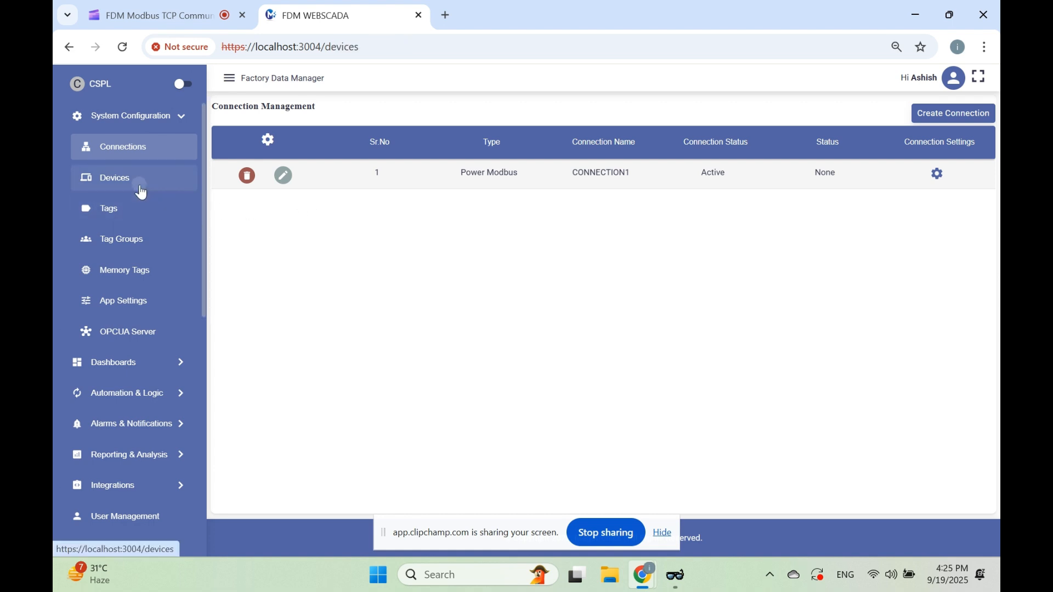
# Start a new device on CONNECTION1 and name it ModbusDevice
pyautogui.click(114, 178)
pyautogui.click(957, 116)
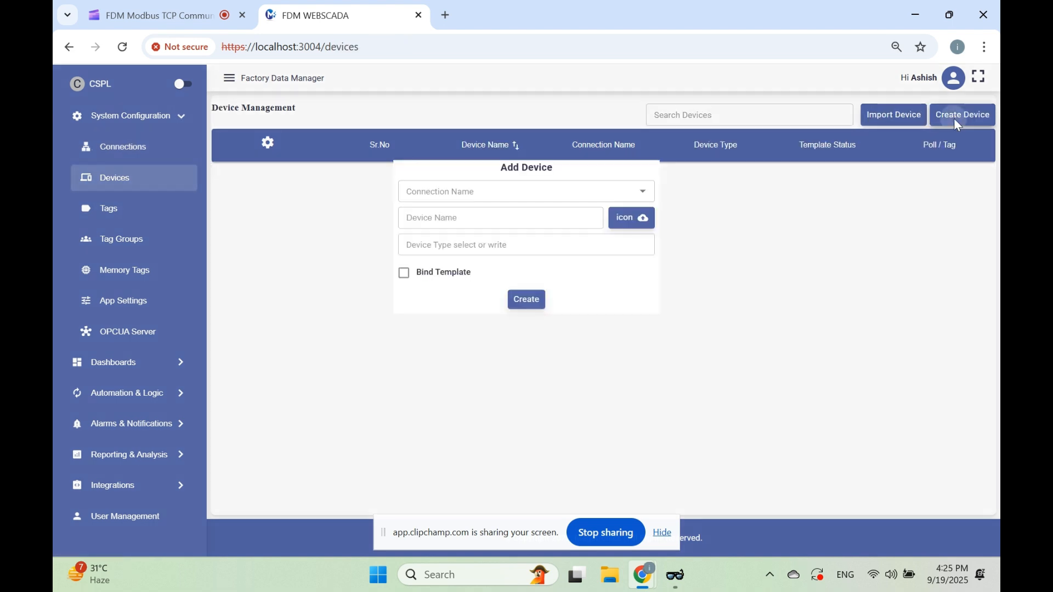
pyautogui.click(468, 184)
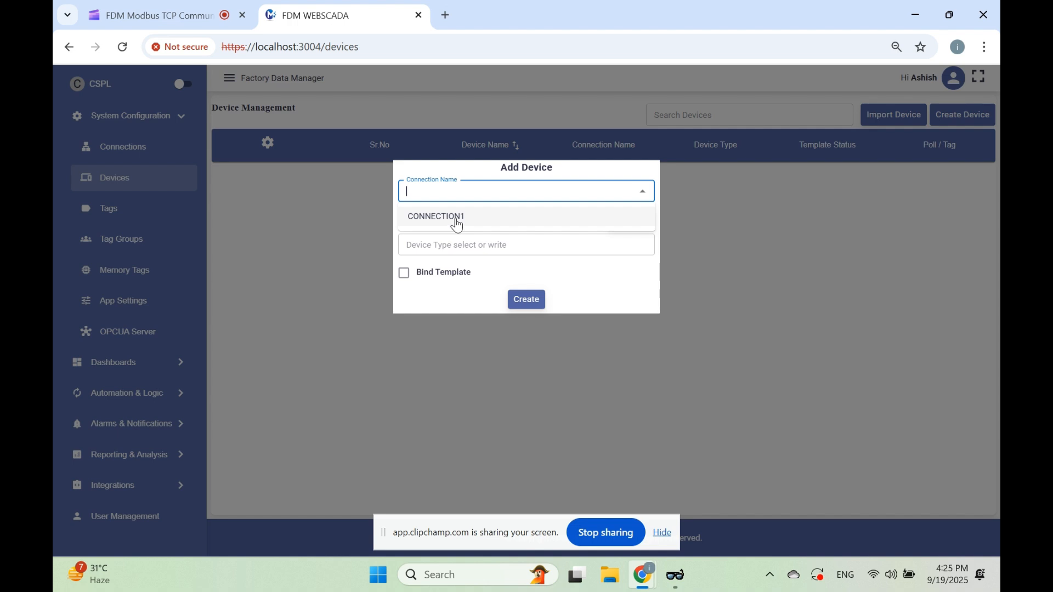
pyautogui.click(453, 222)
pyautogui.click(450, 210)
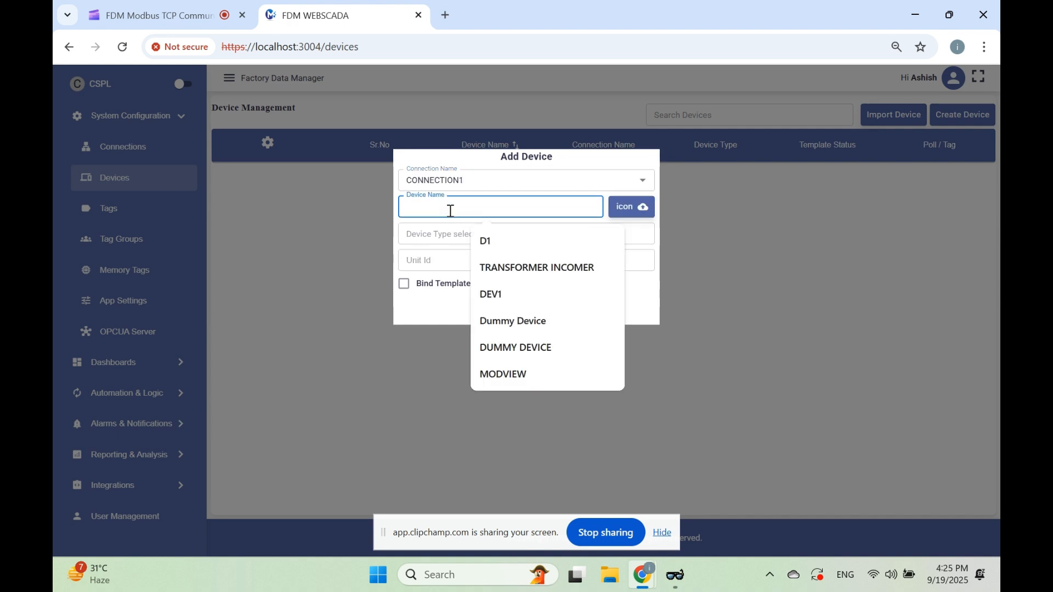
pyautogui.write('Modb')
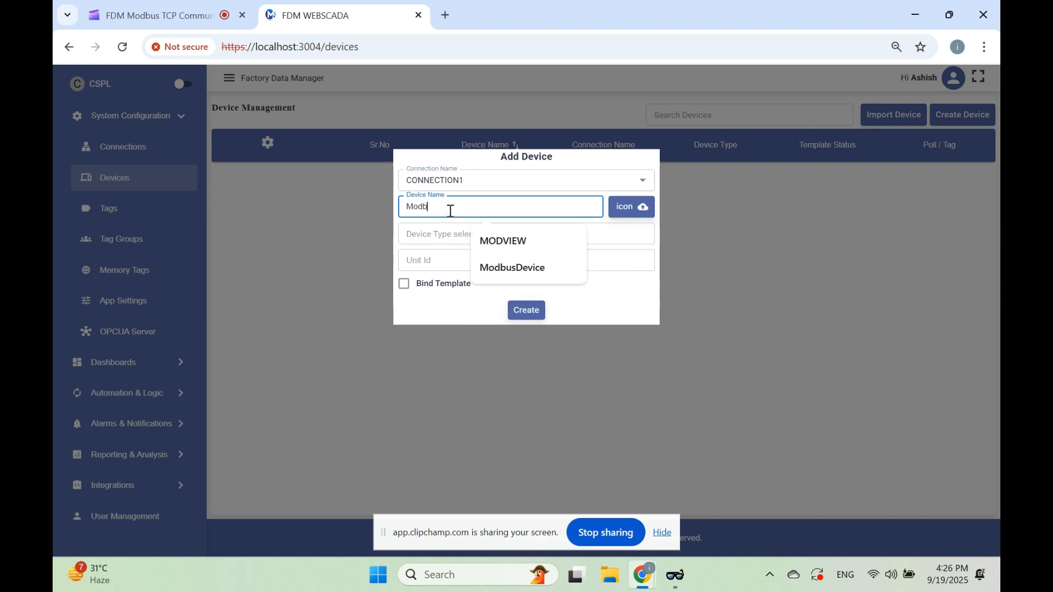
pyautogui.write('usDe')
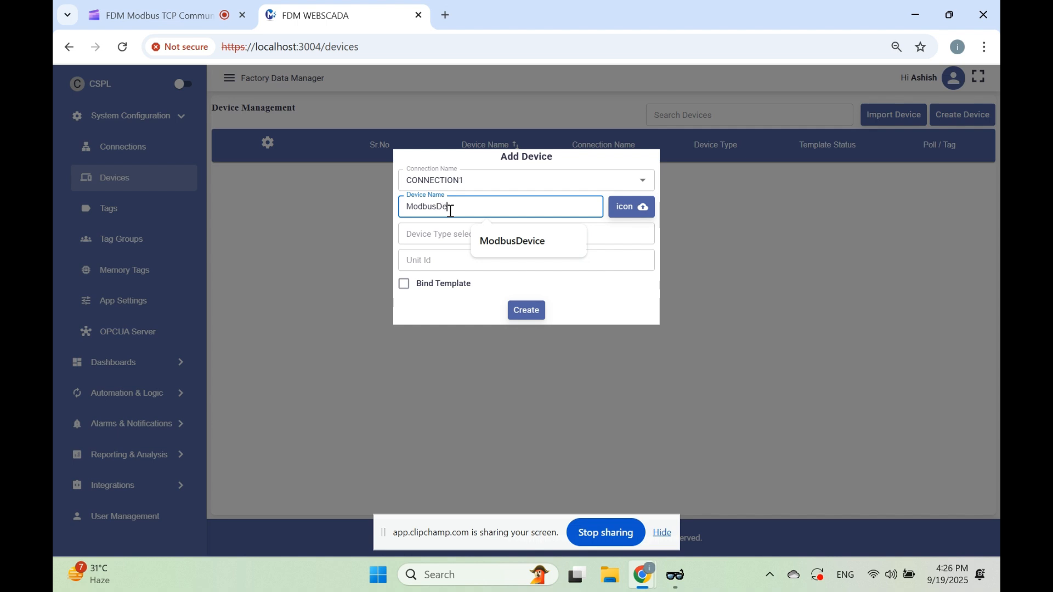
pyautogui.write('vice')
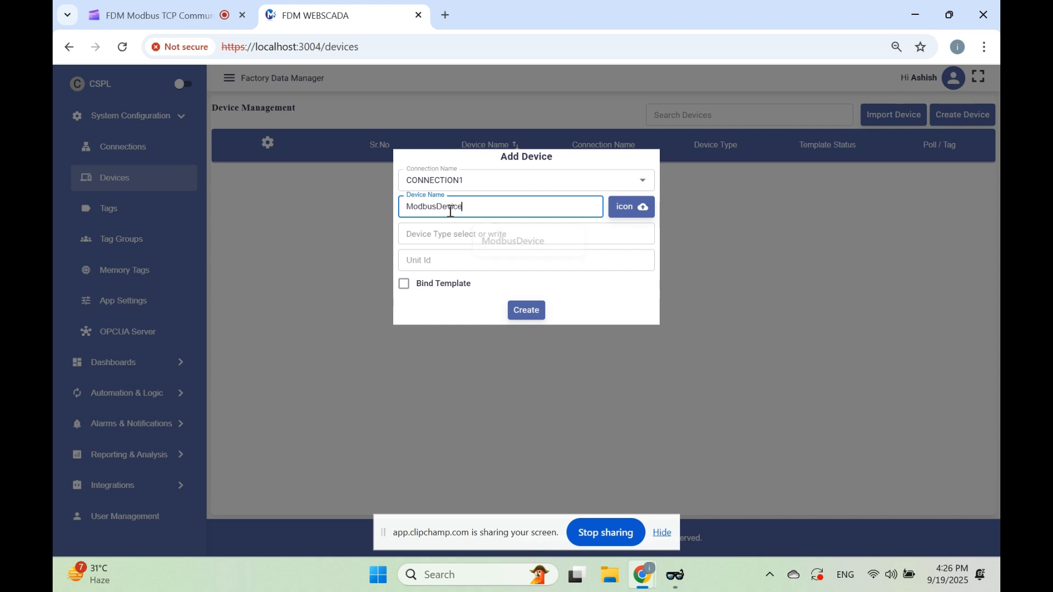
# Set the device type to D1, fill in the unit ID and create the device without binding a template
pyautogui.click(439, 235)
pyautogui.write('D1')
pyautogui.click(443, 259)
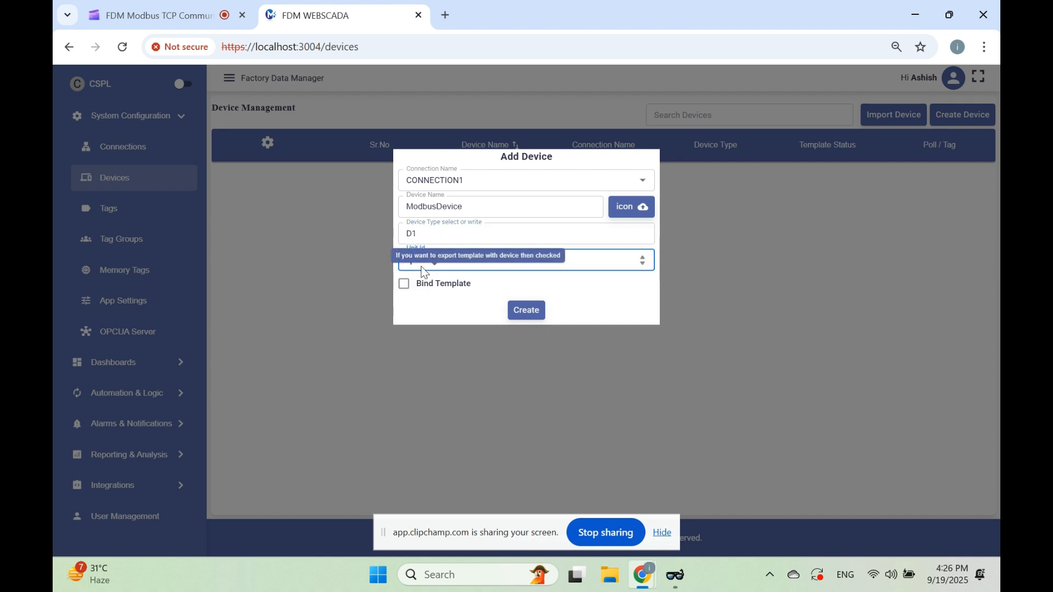
pyautogui.click(526, 310)
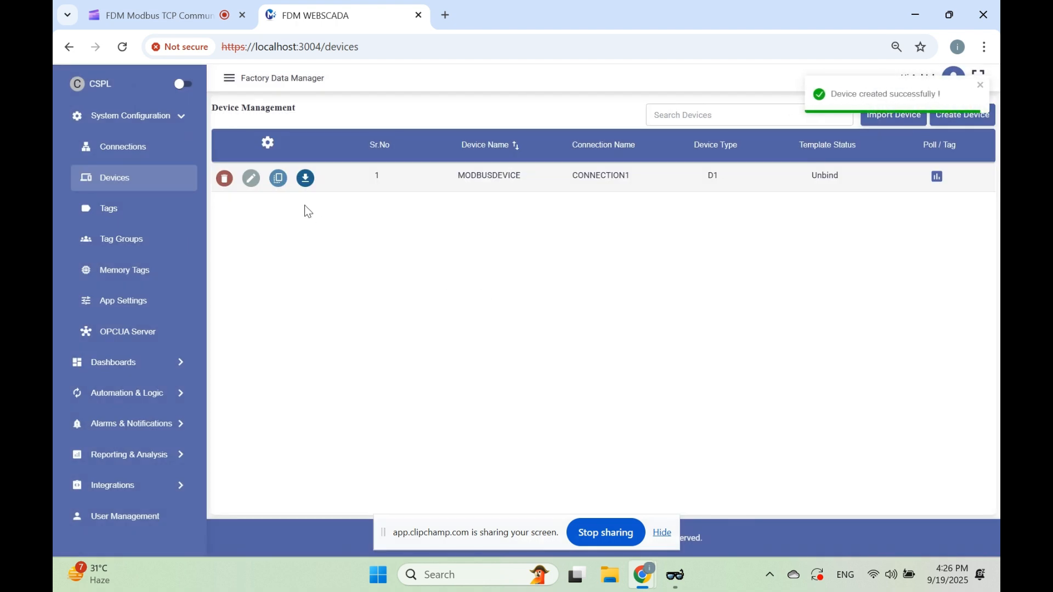
# Create poll P1 for the Modbus device with starting address 0, quantity 10, polling time 1000 ms and function code HOLDING REGISTER
pyautogui.click(938, 178)
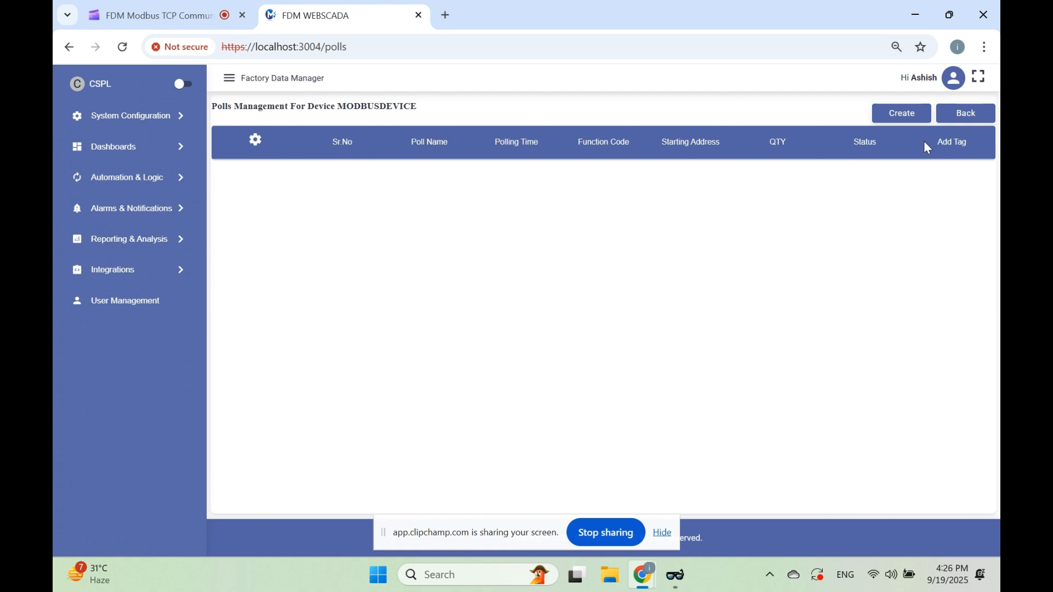
pyautogui.click(898, 117)
pyautogui.click(494, 156)
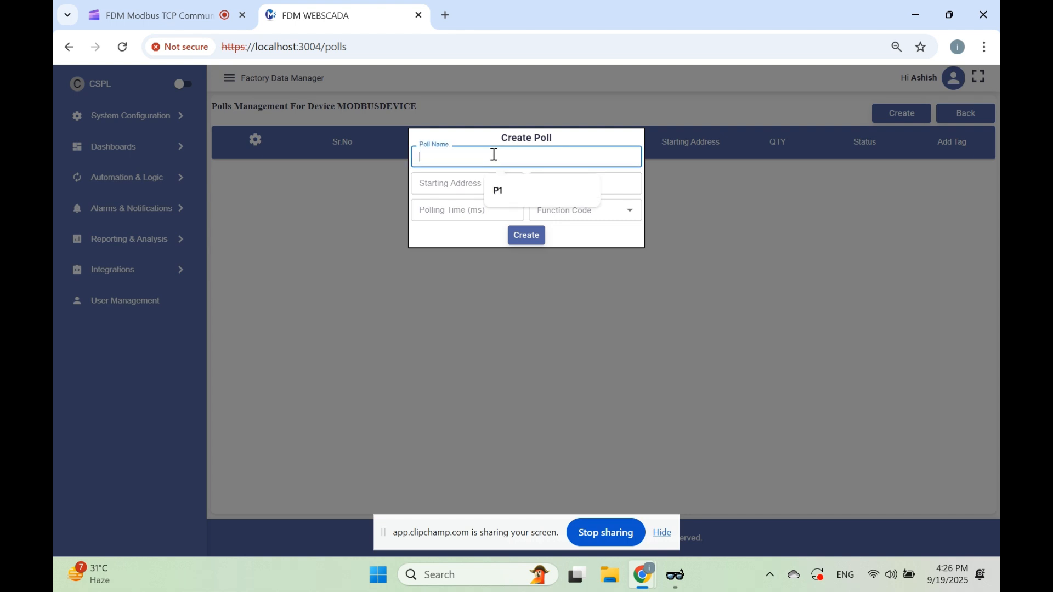
pyautogui.click(508, 181)
pyautogui.click(465, 188)
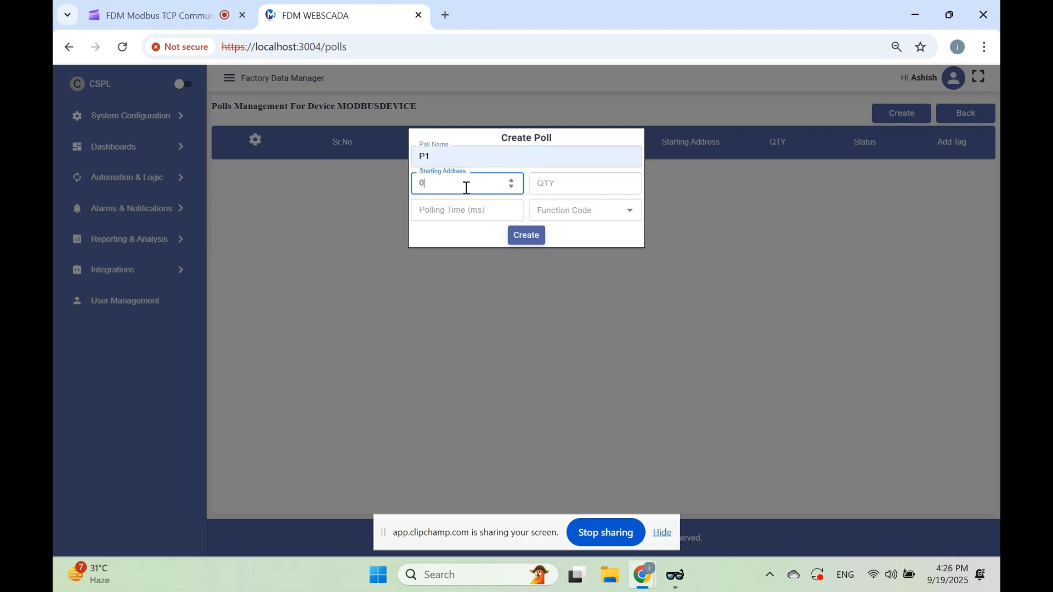
pyautogui.click(567, 185)
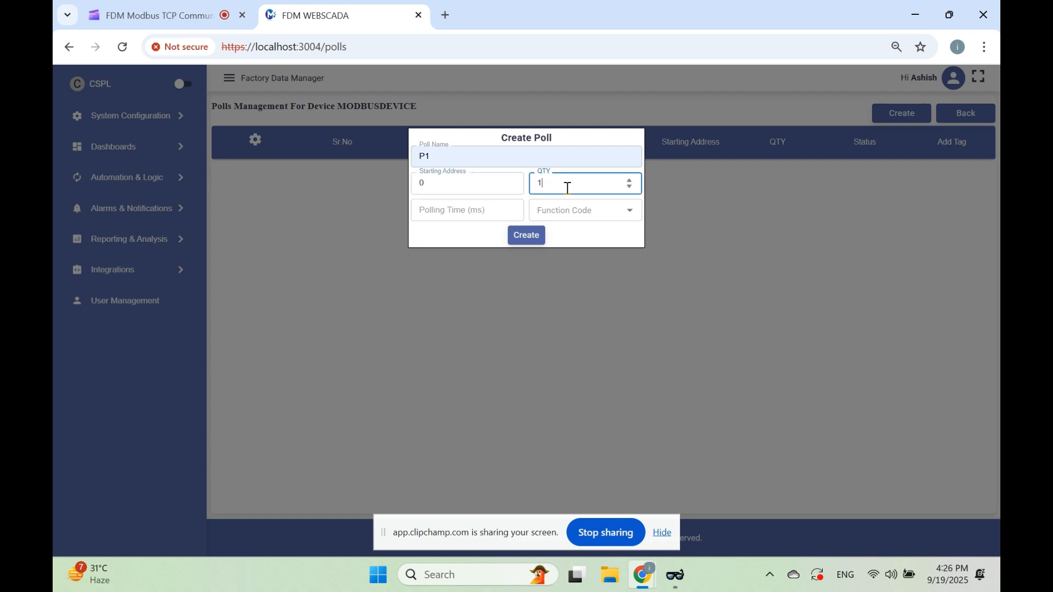
pyautogui.click(427, 209)
pyautogui.write('1000')
pyautogui.click(570, 210)
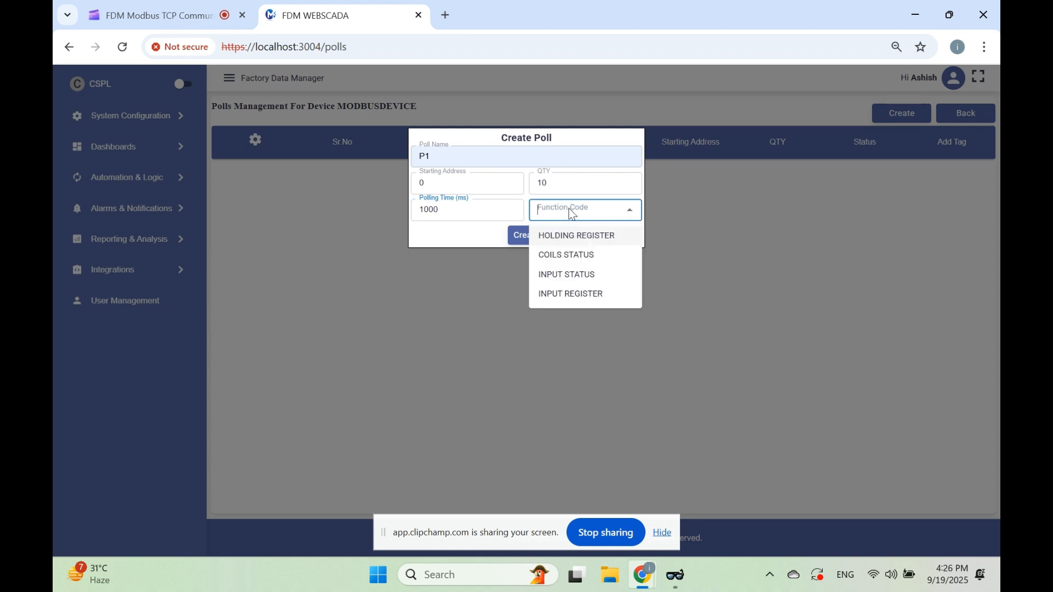
pyautogui.click(576, 234)
pyautogui.click(526, 236)
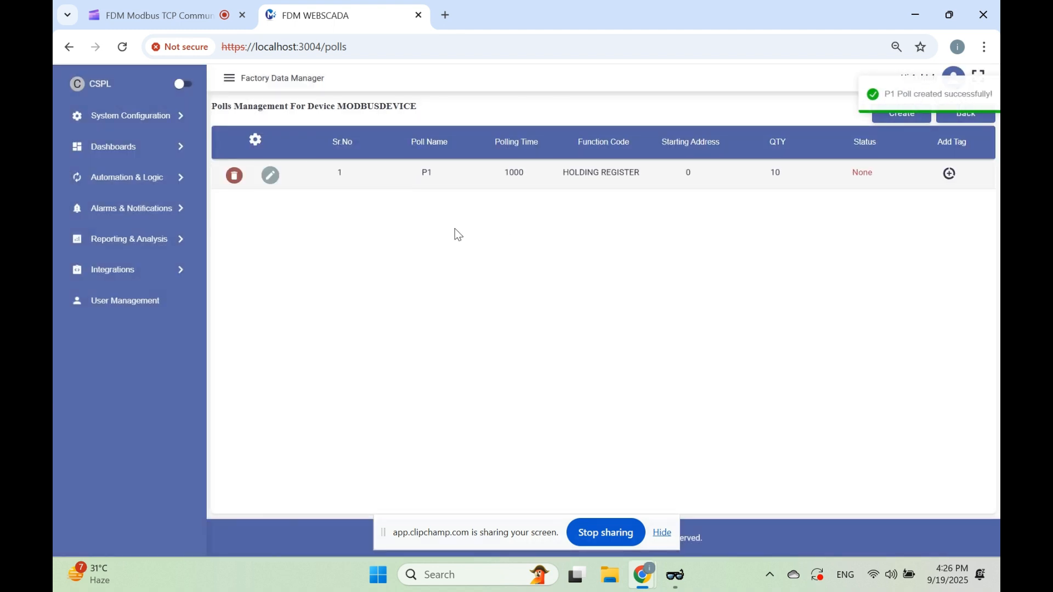
# Create poll tag Tag1 under poll P1 with data type Int (A B) and parameter V1
pyautogui.click(947, 174)
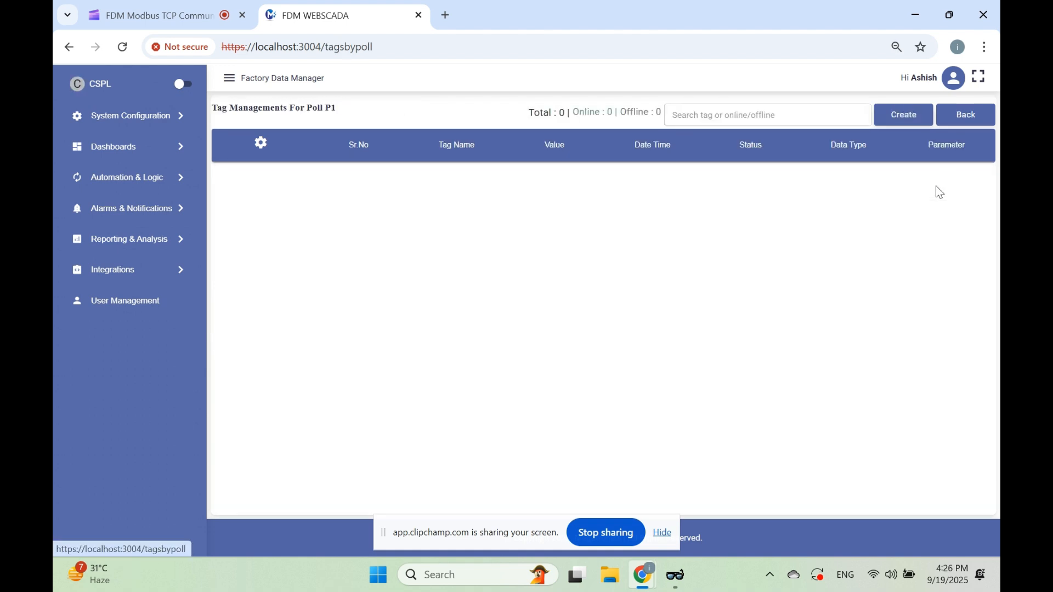
pyautogui.click(912, 127)
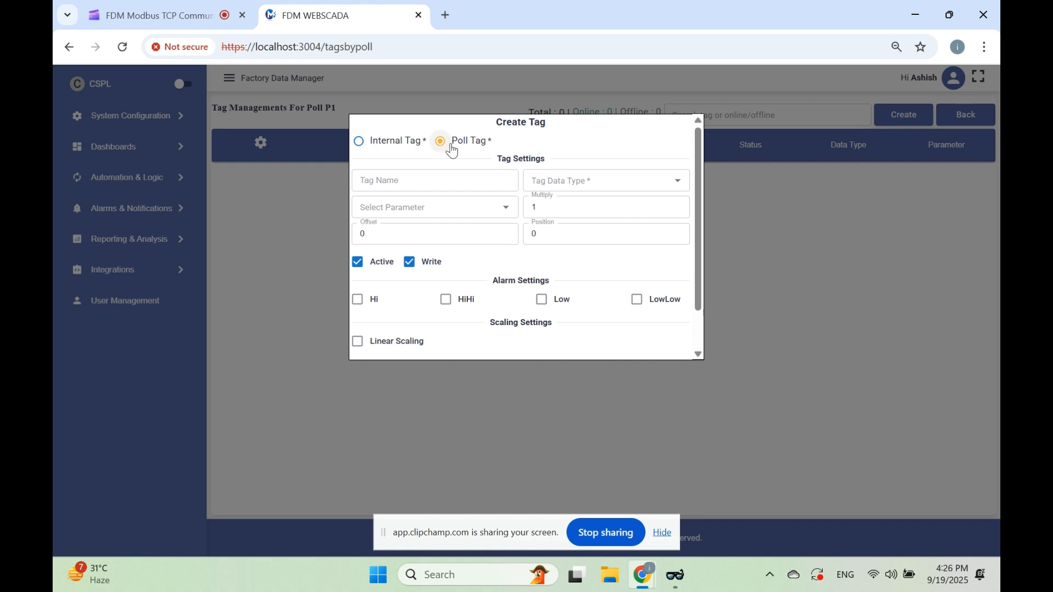
pyautogui.click(430, 179)
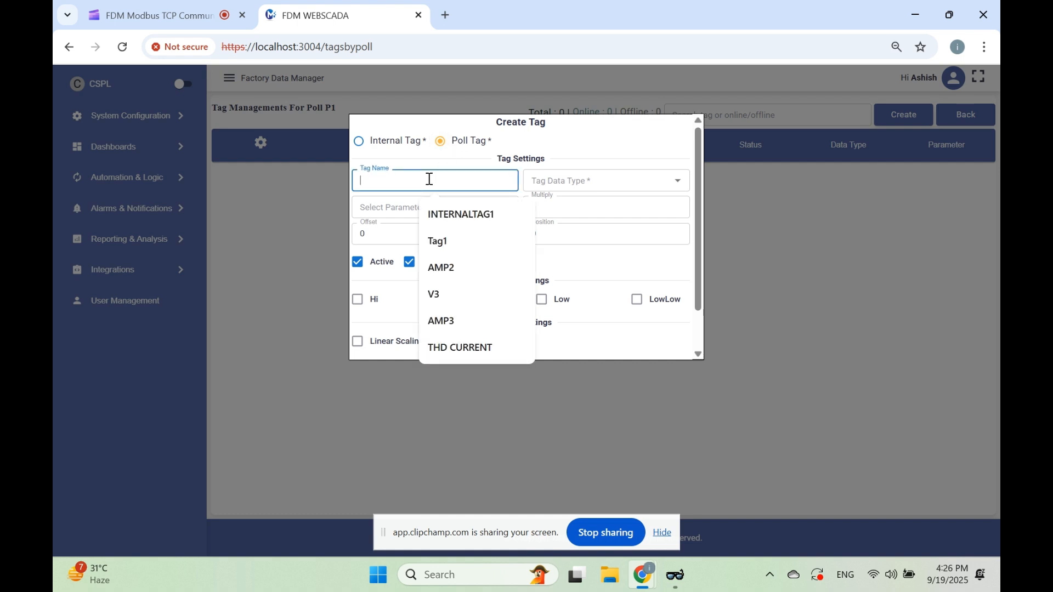
pyautogui.write('Tag1')
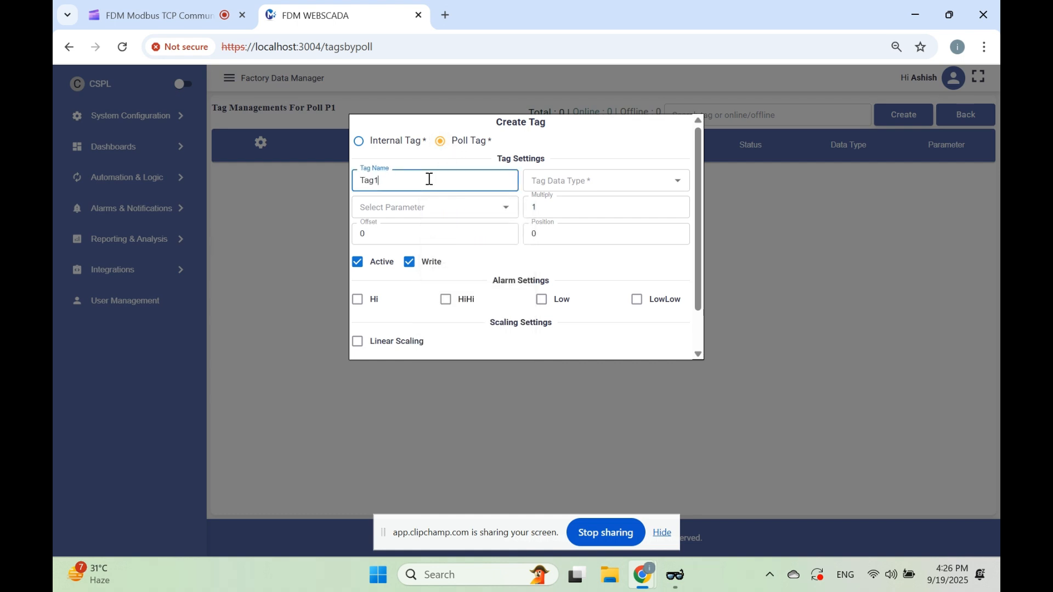
pyautogui.click(578, 180)
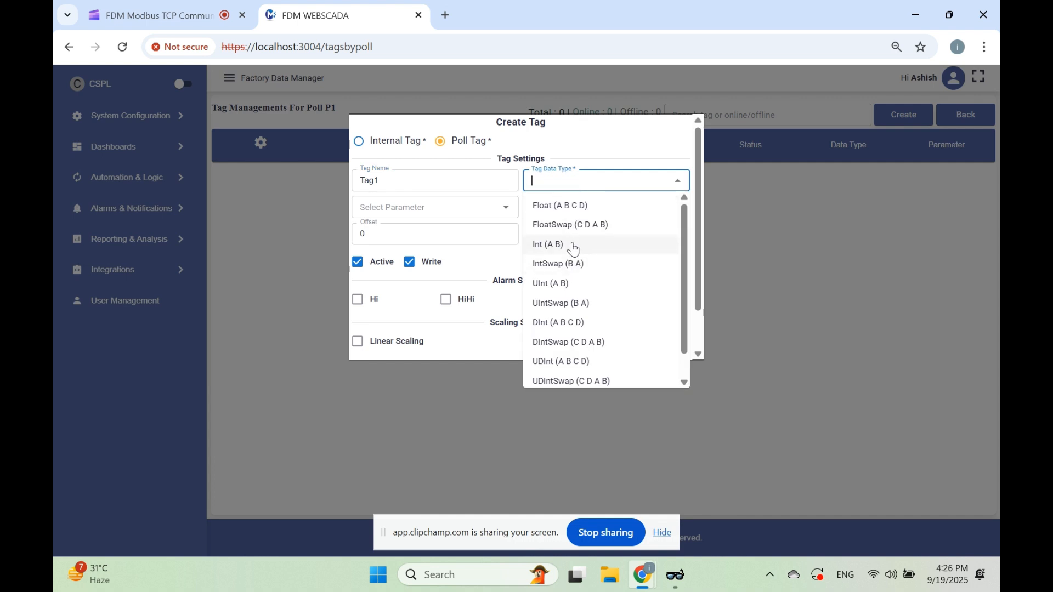
pyautogui.click(543, 243)
pyautogui.click(406, 210)
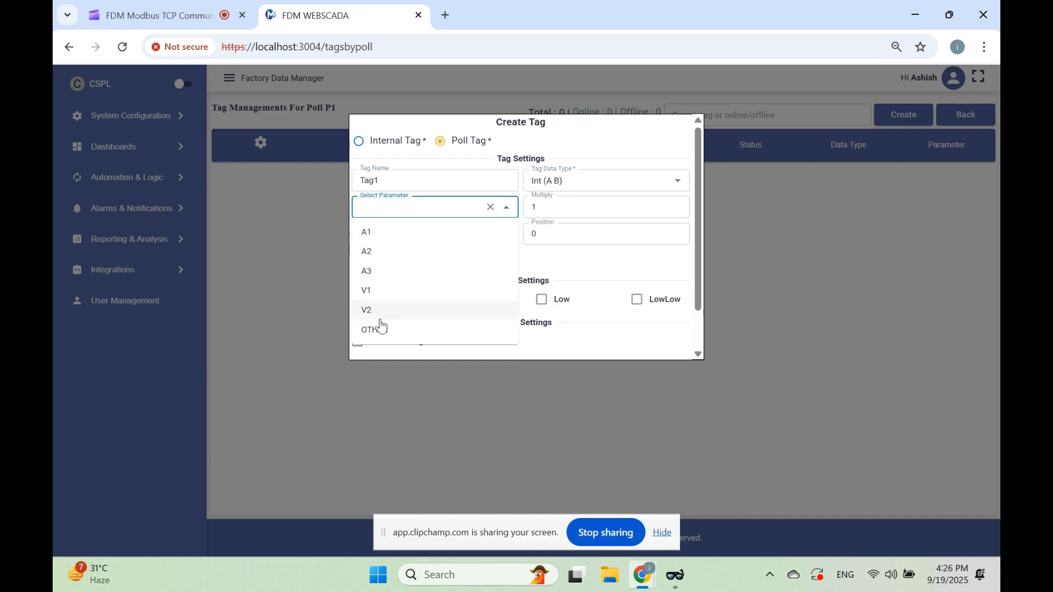
pyautogui.click(381, 291)
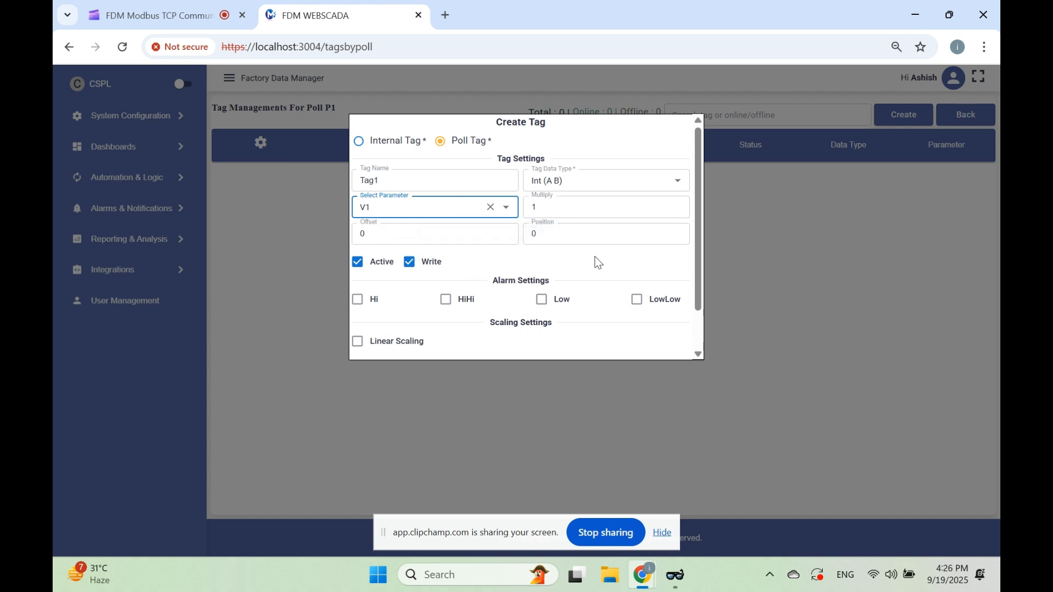
pyautogui.scroll(-2, 697, 258)
pyautogui.click(520, 346)
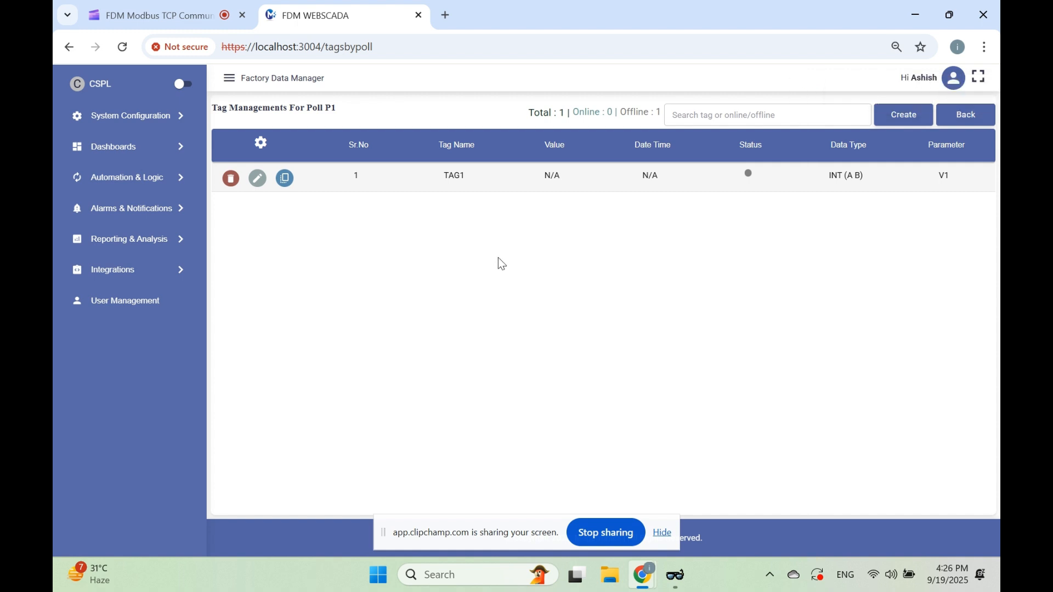
# Return from P1's tag list to the connection list and review the edit form of CONNECTION1
pyautogui.click(678, 582)
pyautogui.click(678, 582)
pyautogui.click(965, 120)
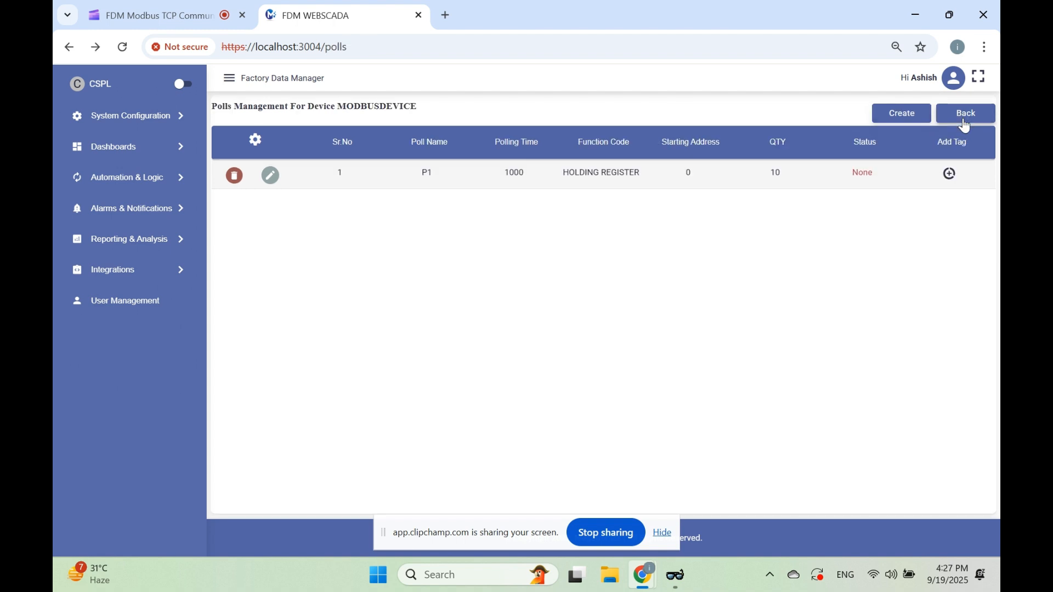
pyautogui.click(968, 117)
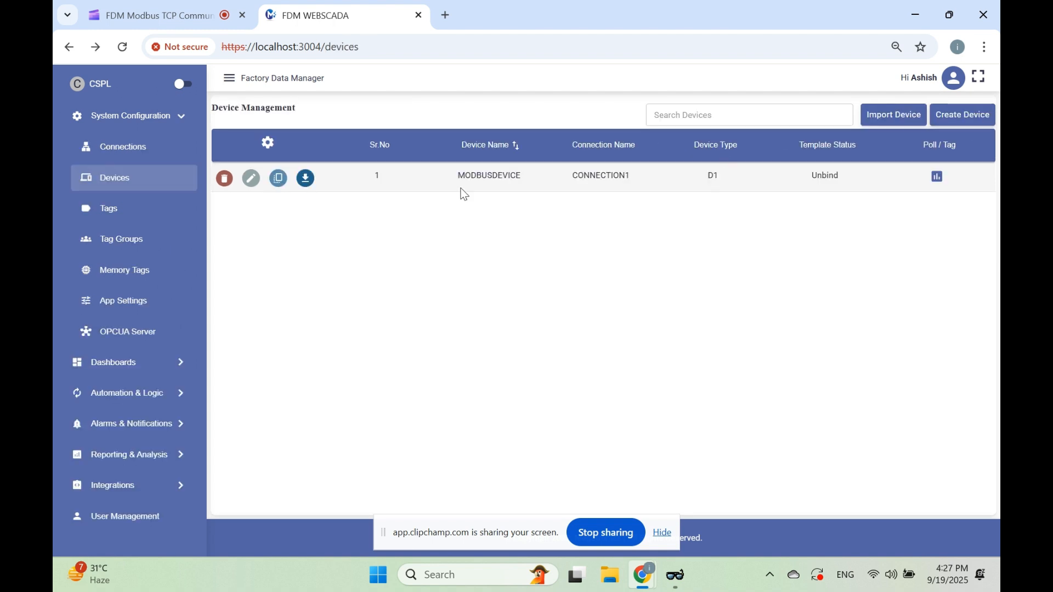
pyautogui.click(136, 157)
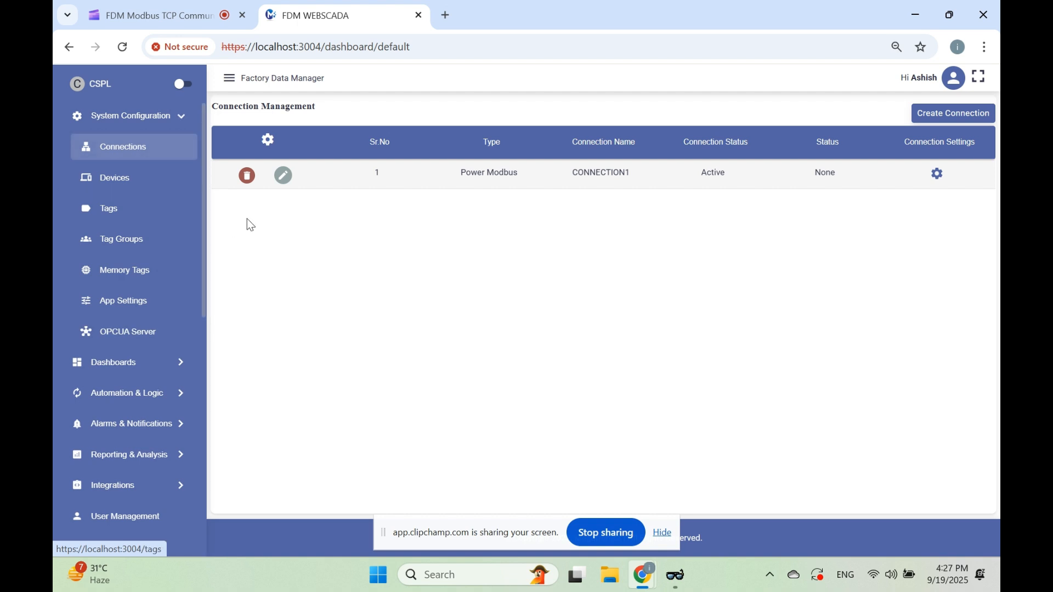
pyautogui.click(283, 176)
pyautogui.click(516, 300)
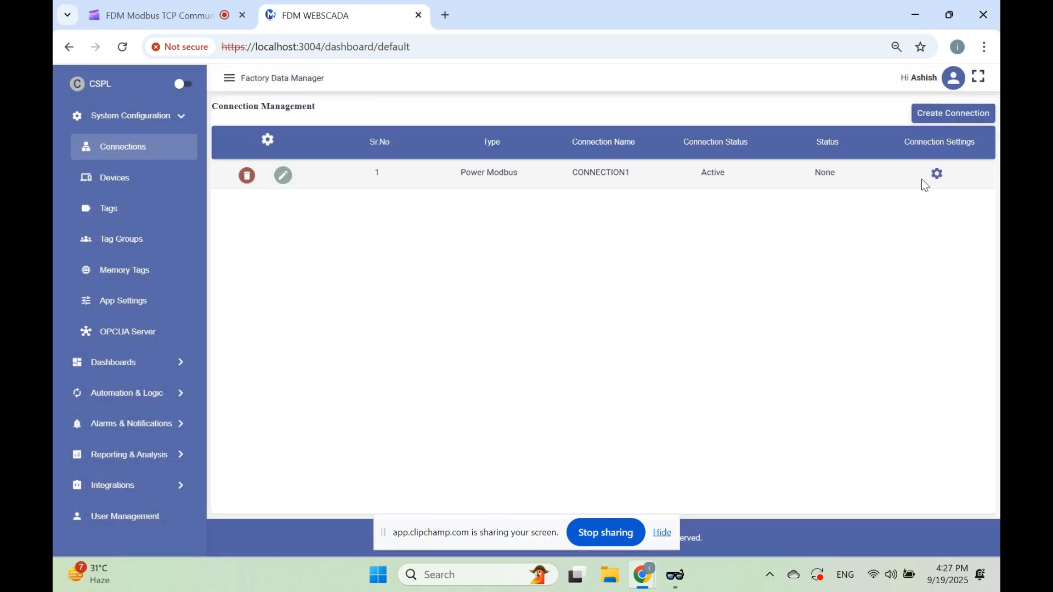
# Set the IP in CONNECTION1's Power Modbus settings to 127.0.0.1 and save
pyautogui.click(937, 174)
pyautogui.click(466, 200)
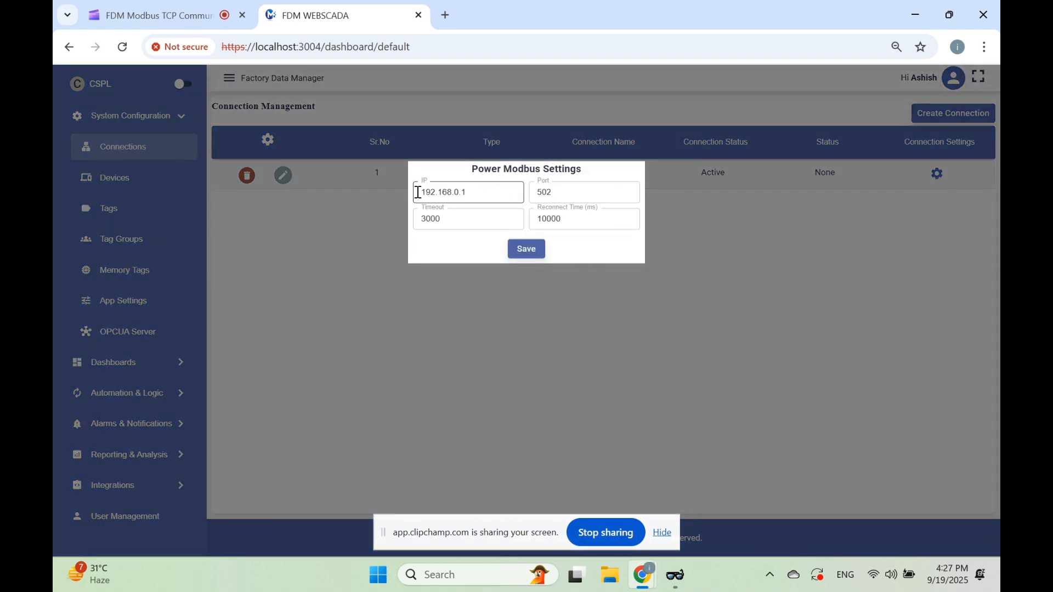
pyautogui.moveTo(469, 197); pyautogui.dragTo(353, 204)
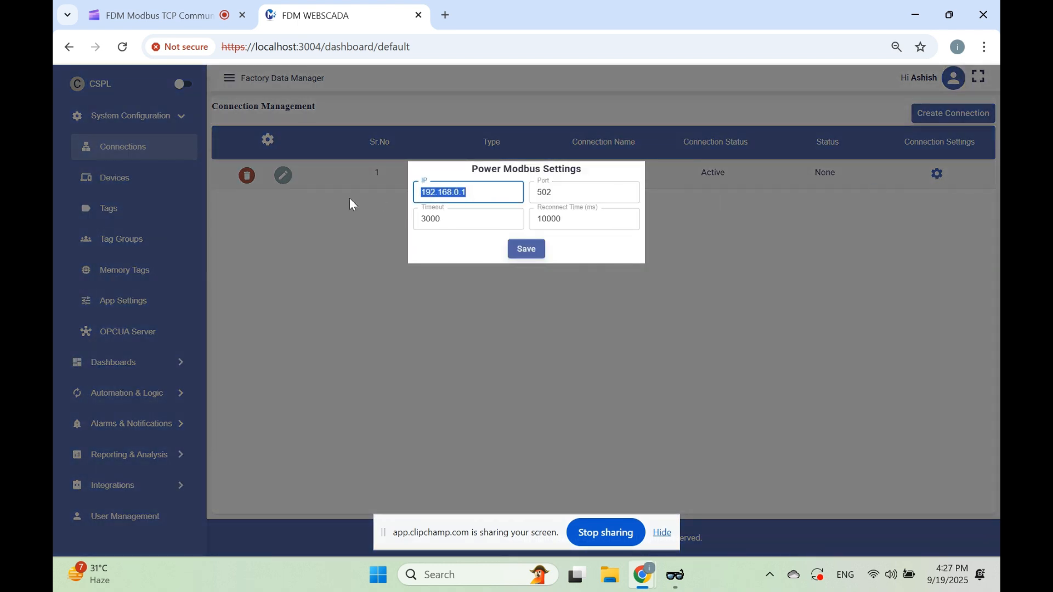
pyautogui.write('127.')
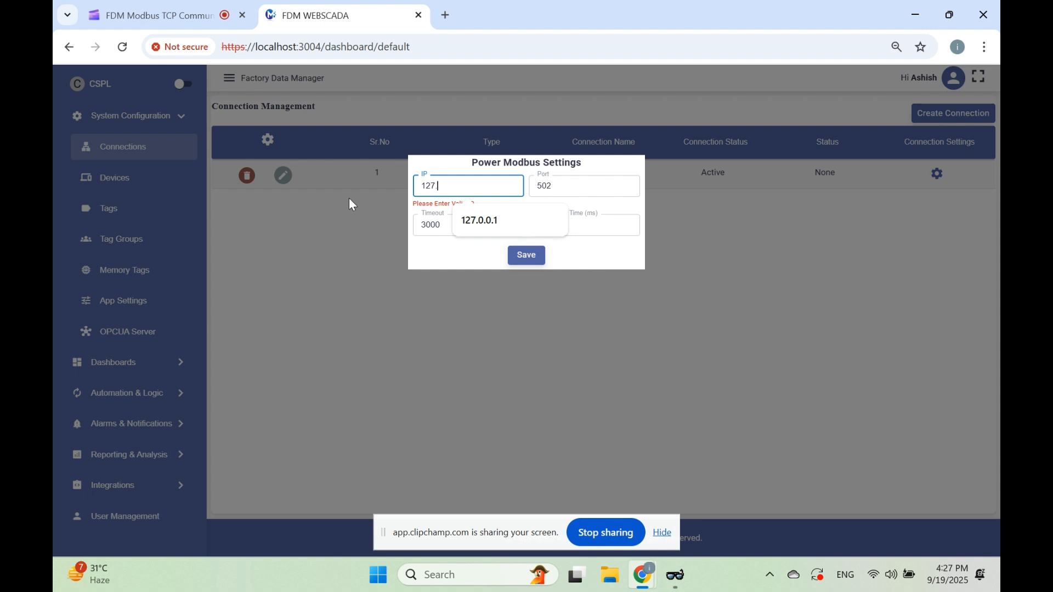
pyautogui.write('0.0.1')
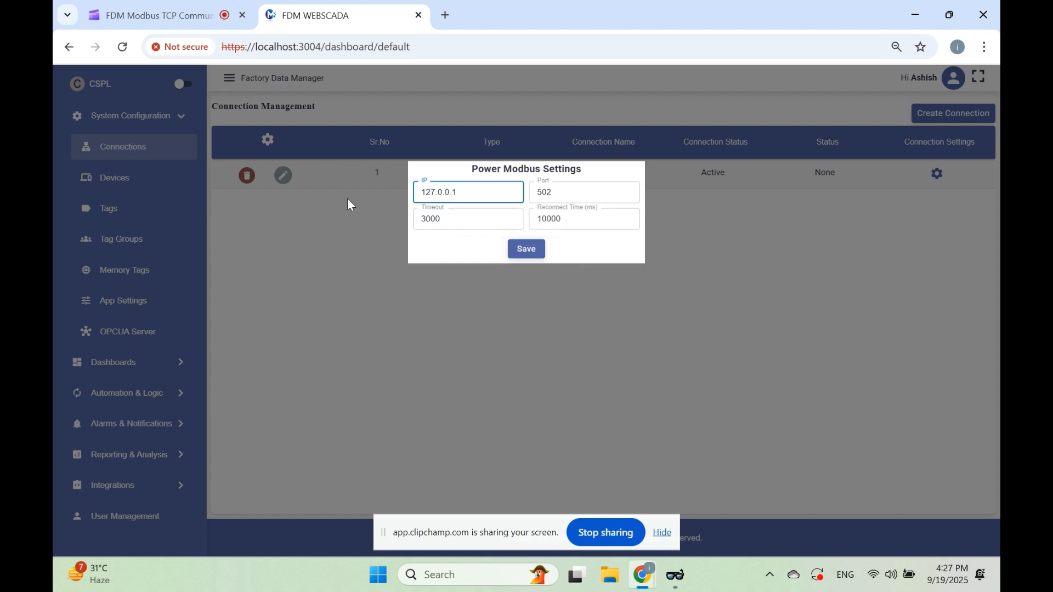
pyautogui.click(524, 249)
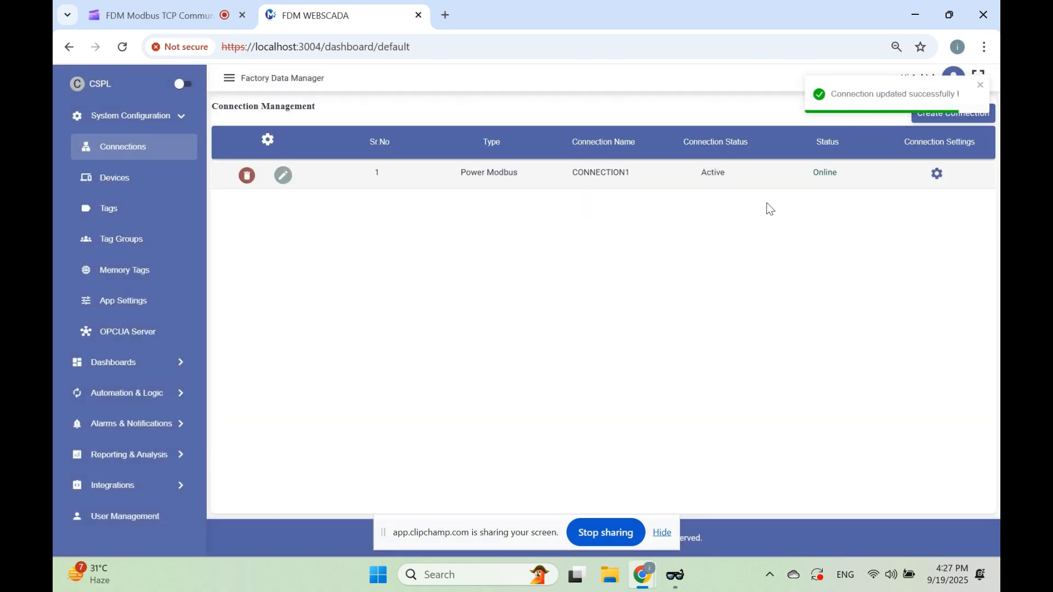
# Check the status of CONNECTION1 and of the Modbus device's poll P1, and open P1's tag list
pyautogui.doubleClick(829, 173)
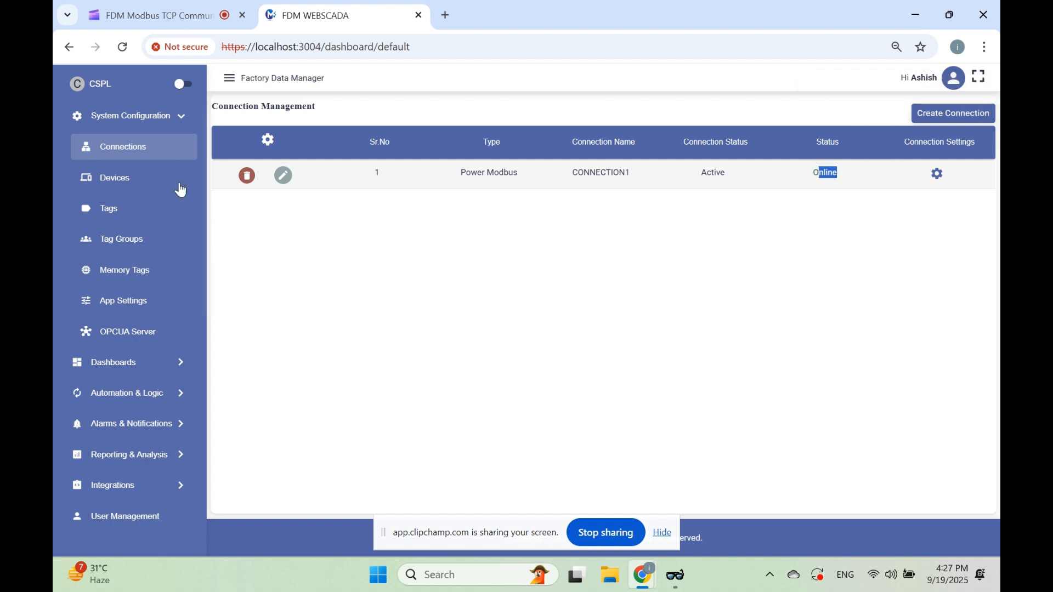
pyautogui.click(147, 186)
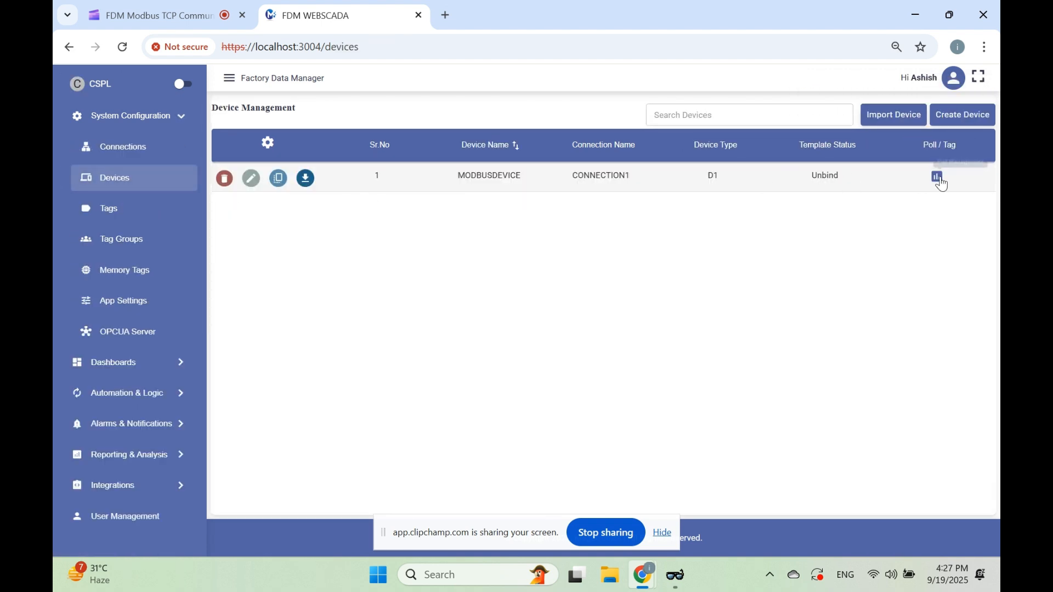
pyautogui.click(936, 175)
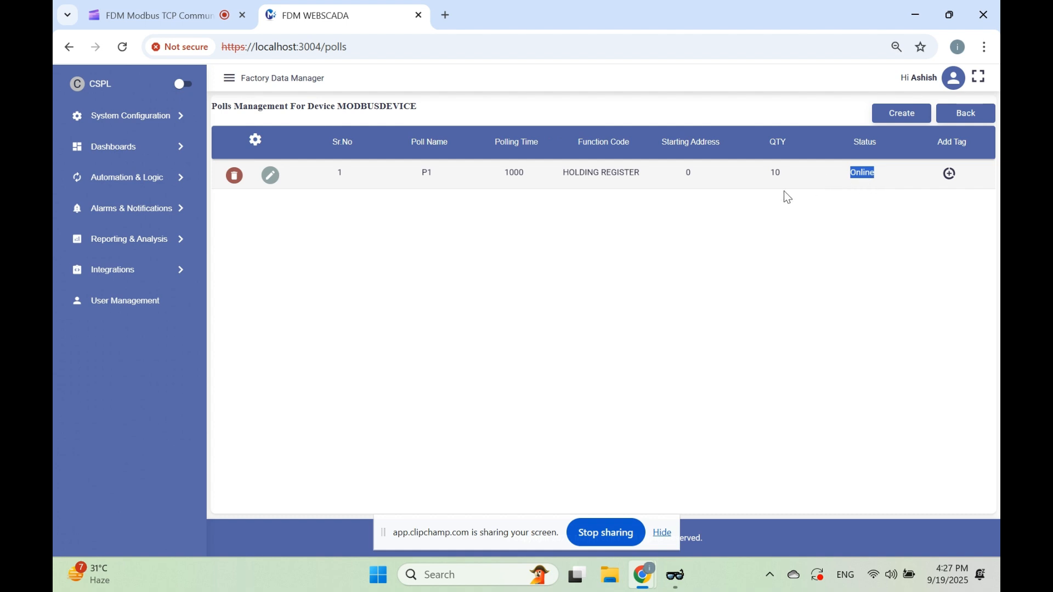
pyautogui.click(948, 181)
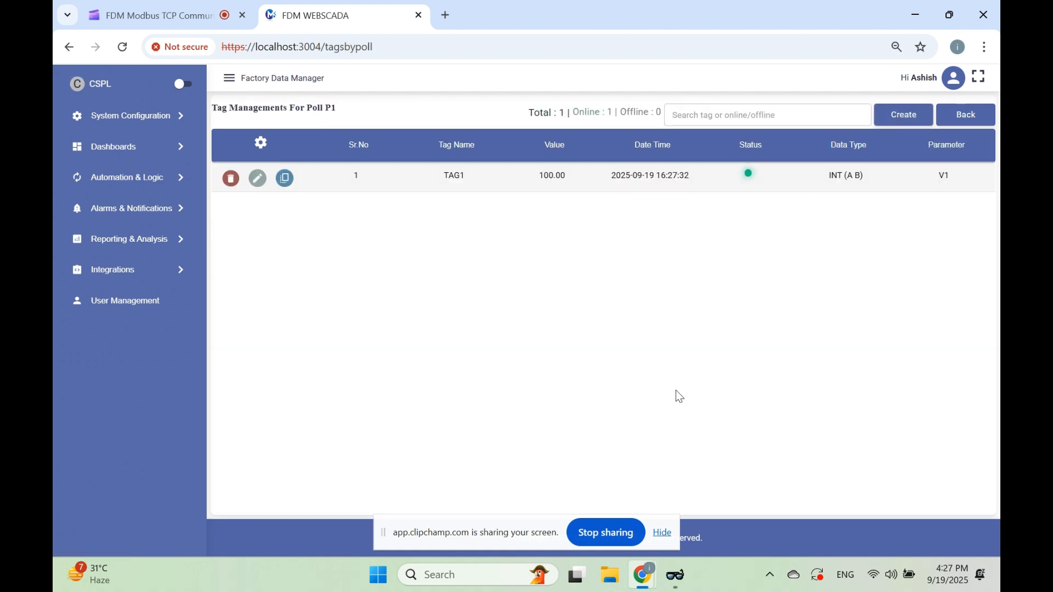
# In the ModbusView TCP simulator, set the first holding register to 3021 while watching the tag list, and minimise the simulator
pyautogui.click(676, 576)
pyautogui.moveTo(603, 85); pyautogui.dragTo(740, 208)
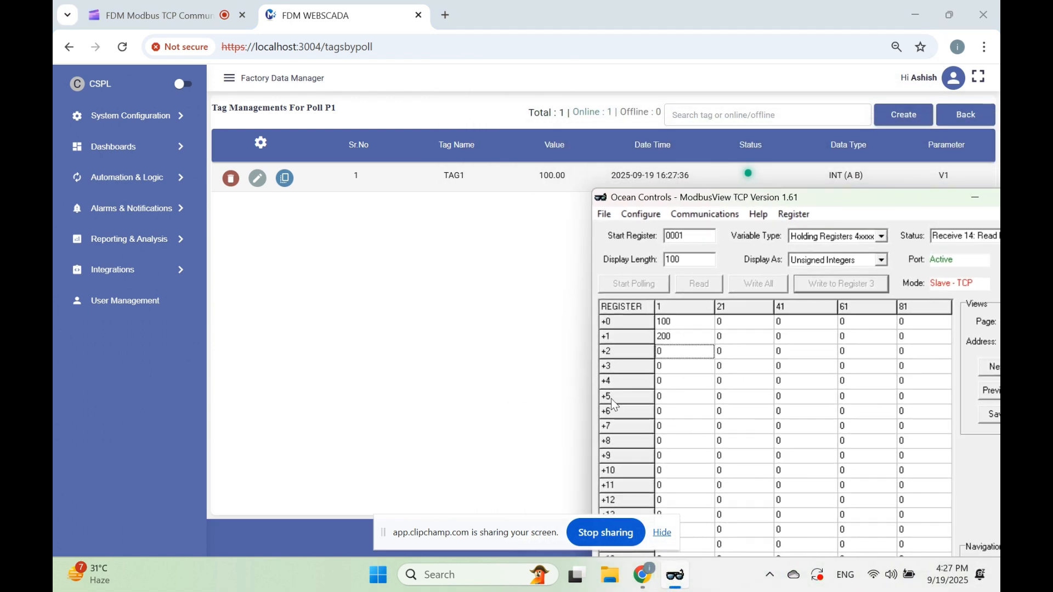
pyautogui.click(680, 326)
pyautogui.click(680, 325)
pyautogui.write('30')
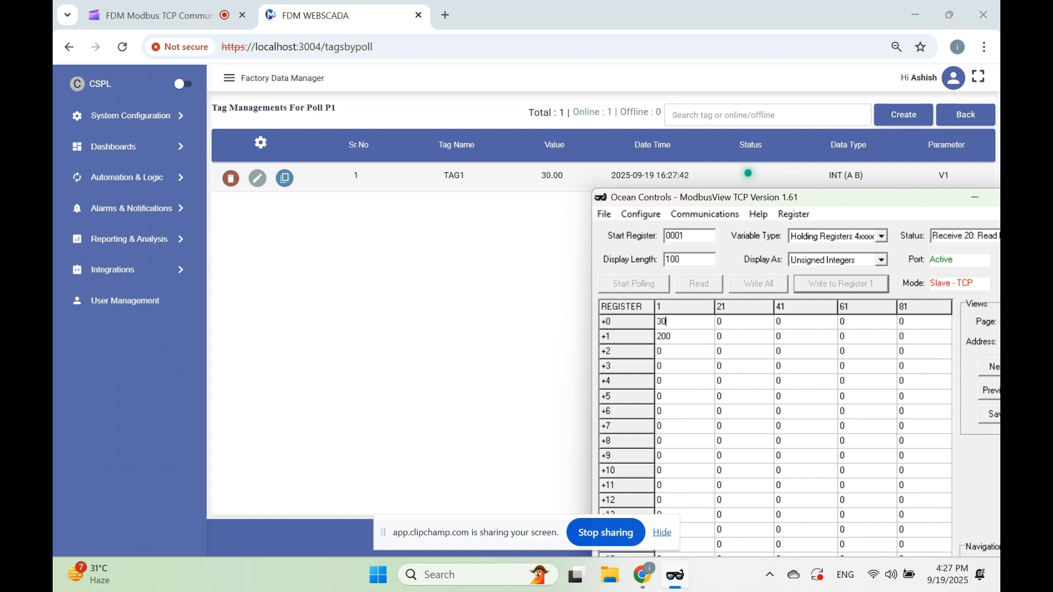
pyautogui.write('1')
pyautogui.moveTo(802, 194); pyautogui.dragTo(678, 175)
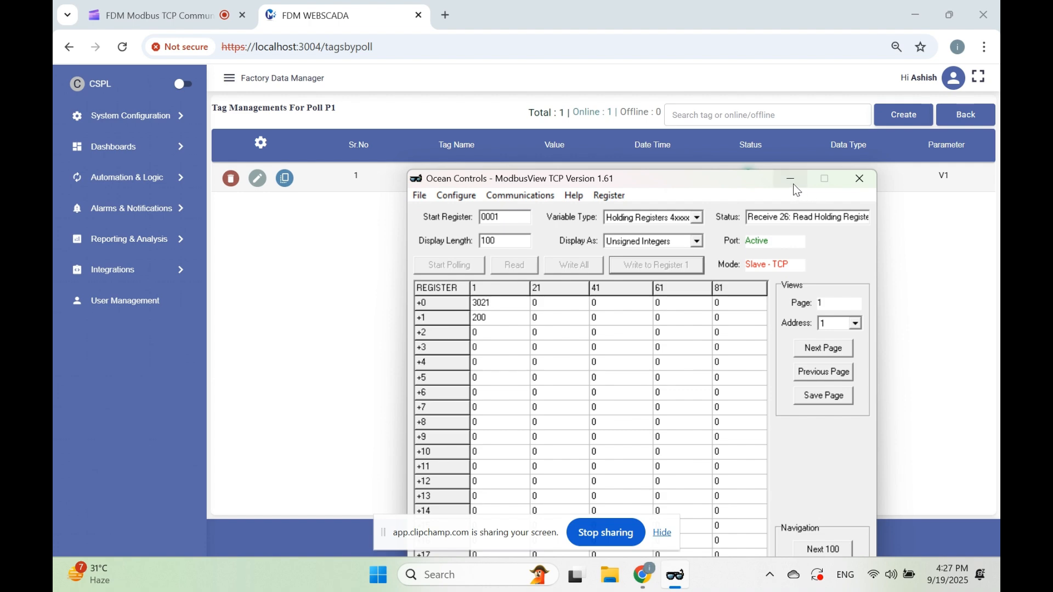
pyautogui.click(842, 175)
# Start a second poll tag for P1, naming it Tag1 with data type Int (A B)
pyautogui.click(904, 115)
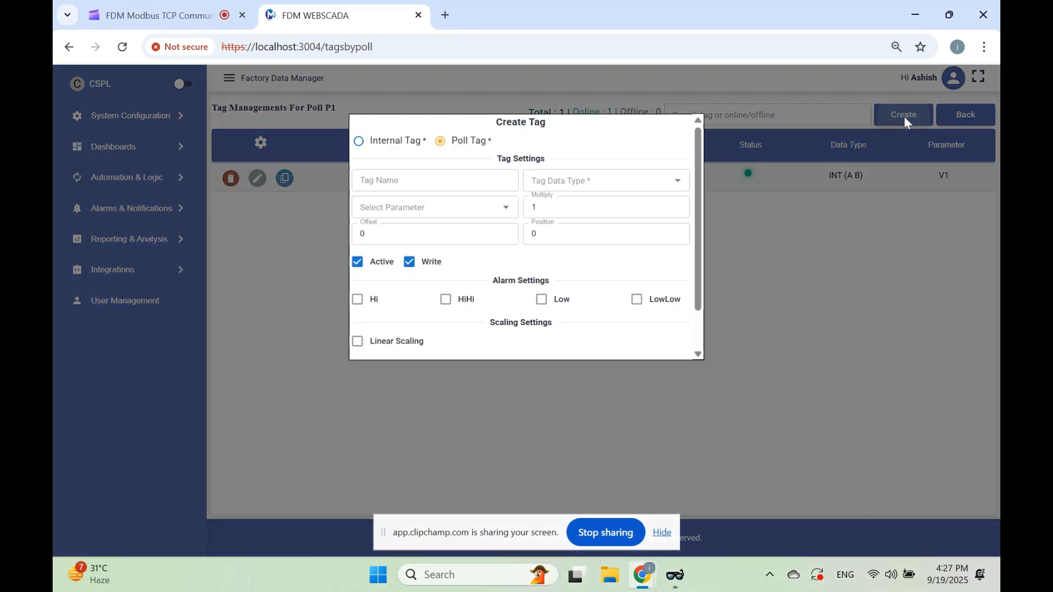
pyautogui.click(424, 182)
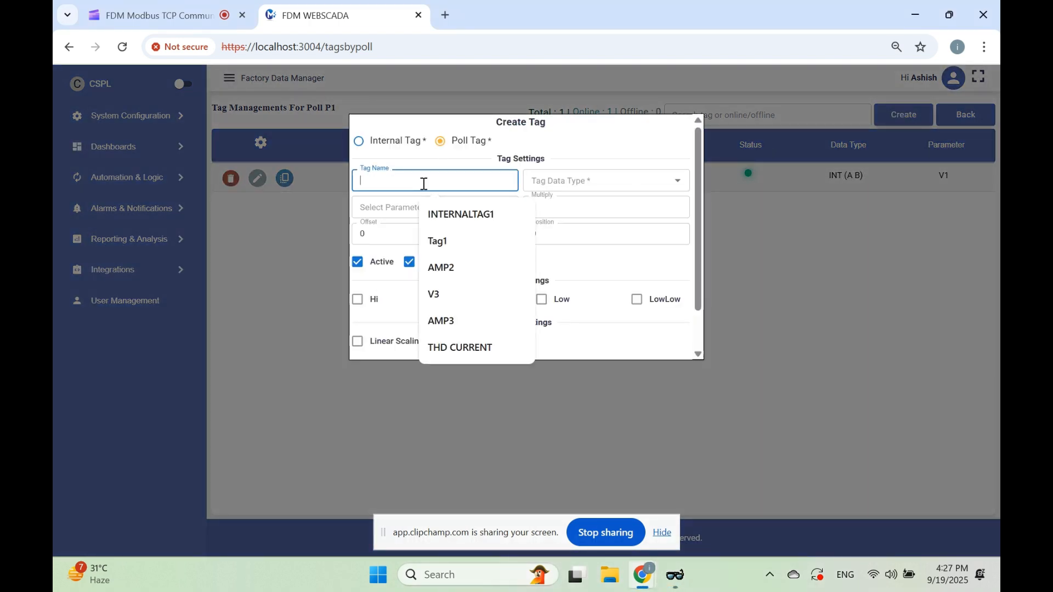
pyautogui.write('Tag1')
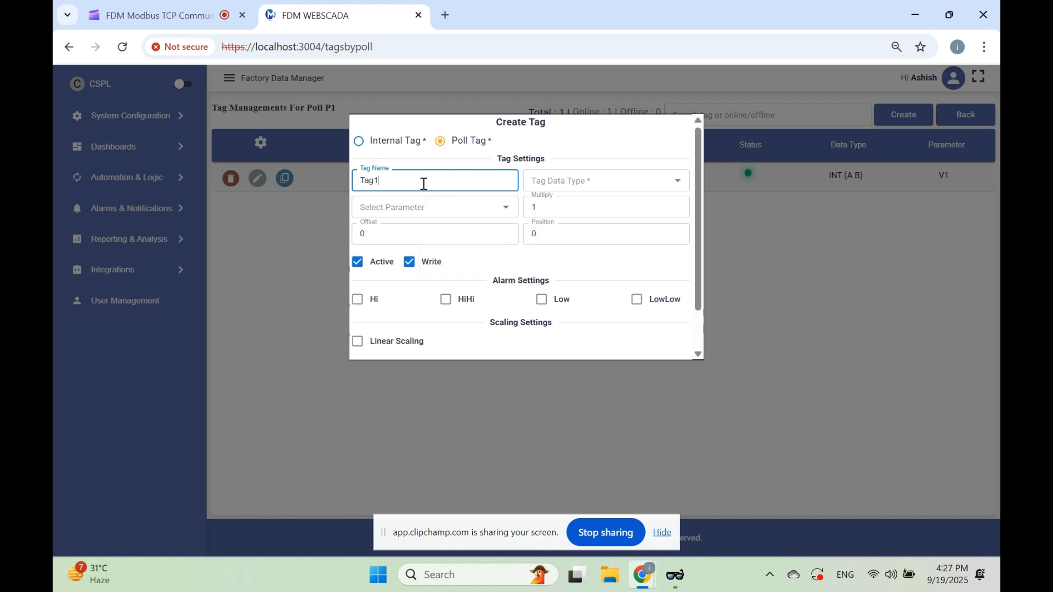
pyautogui.click(581, 181)
pyautogui.click(551, 245)
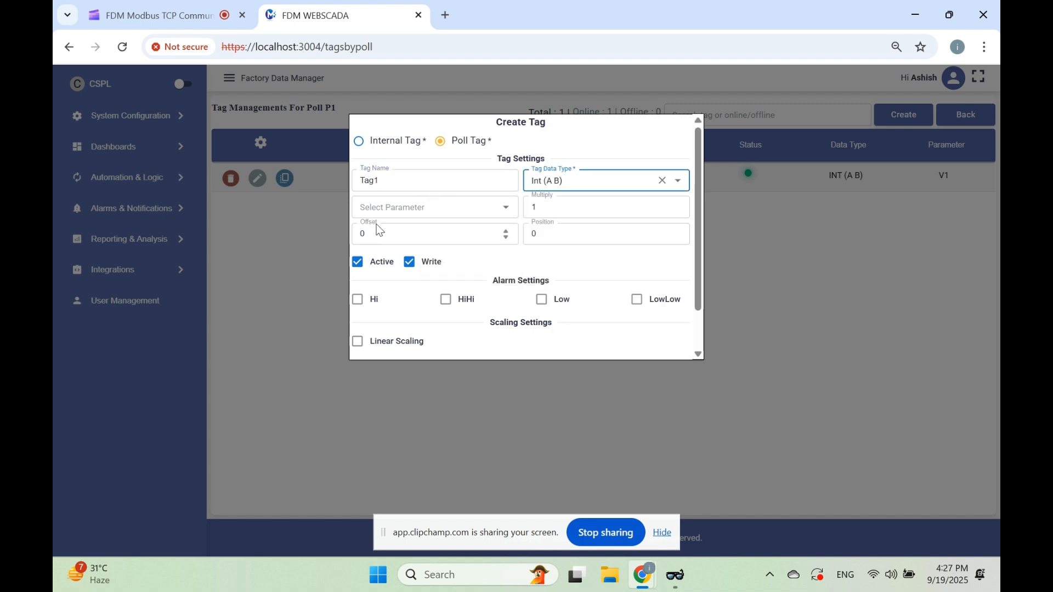
# Set the new tag's parameter to OTHER with the new parameter name MyParameter
pyautogui.click(384, 208)
pyautogui.click(396, 310)
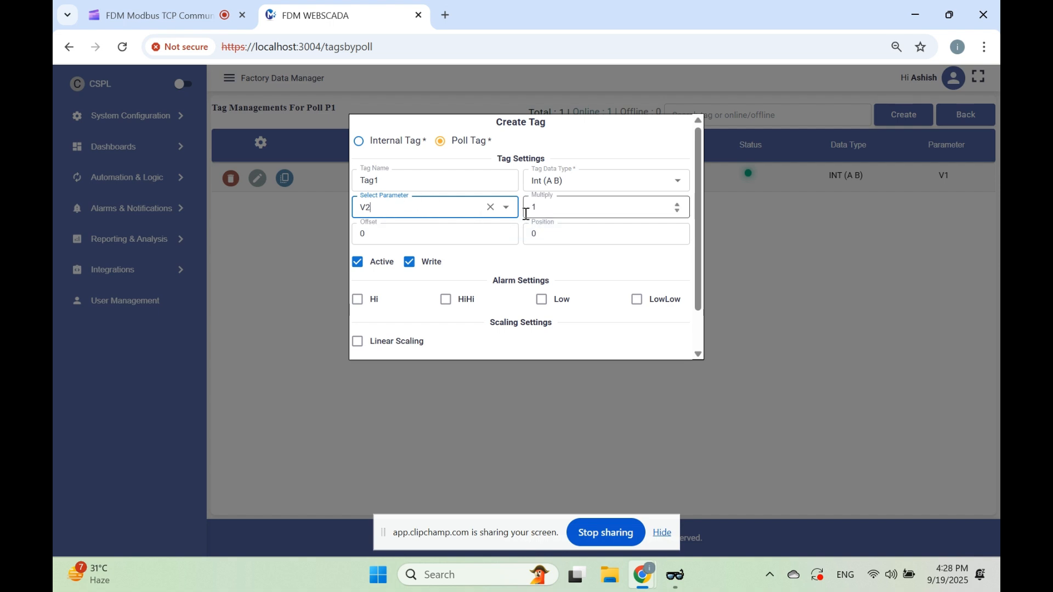
pyautogui.click(436, 210)
pyautogui.click(407, 330)
pyautogui.click(559, 204)
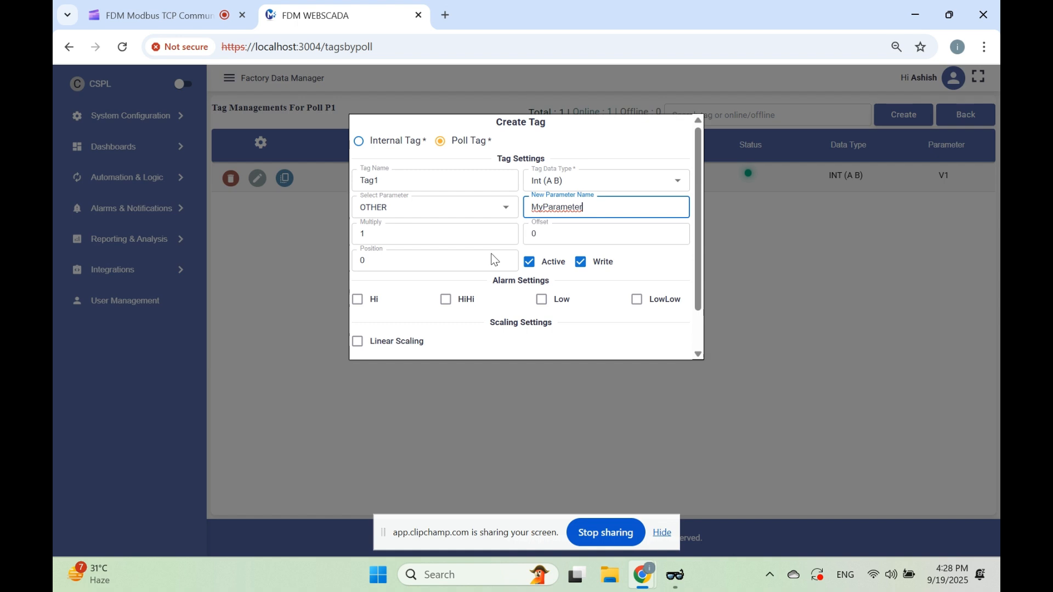
# Set the new tag's position to 1 and try to create the tag
pyautogui.click(376, 260)
pyautogui.moveTo(365, 259); pyautogui.dragTo(353, 260)
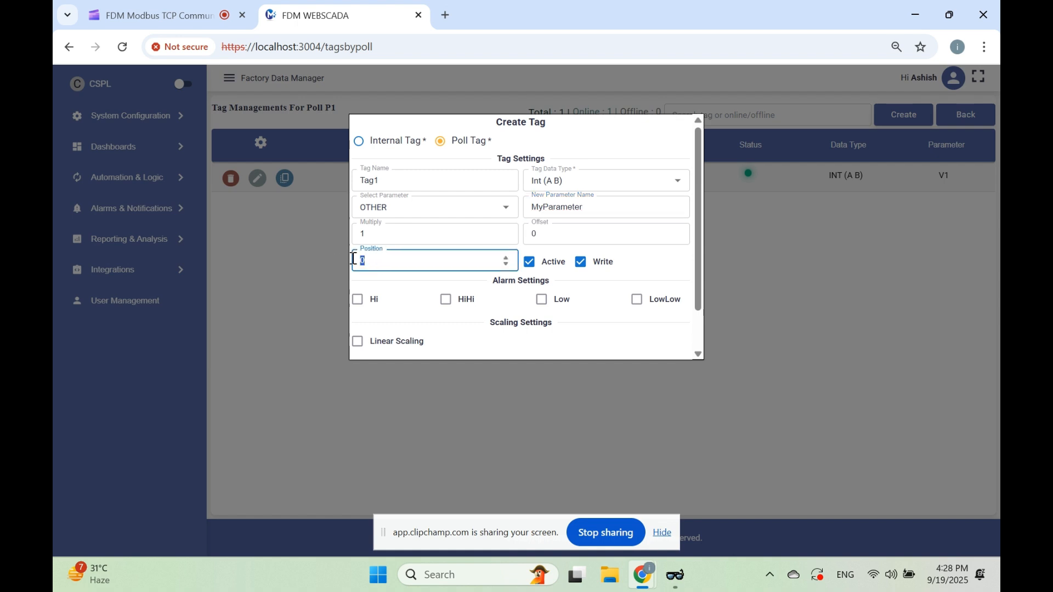
pyautogui.scroll(-1, 702, 338)
pyautogui.click(516, 349)
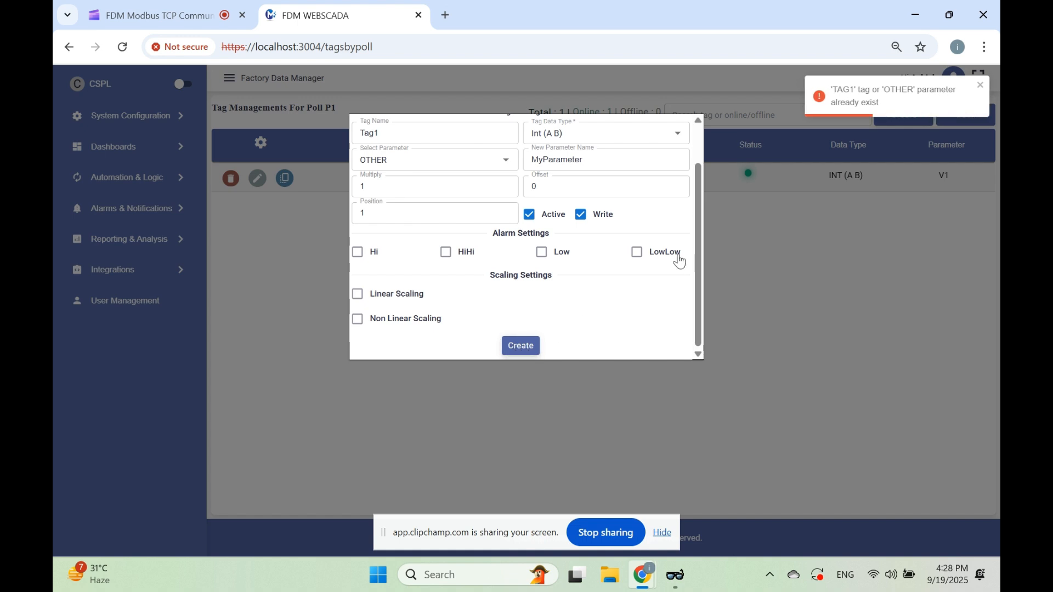
# Change the new tag's name to Tag2 and create it
pyautogui.click(397, 133)
pyautogui.press('BackSpace')
pyautogui.write('2')
pyautogui.click(520, 347)
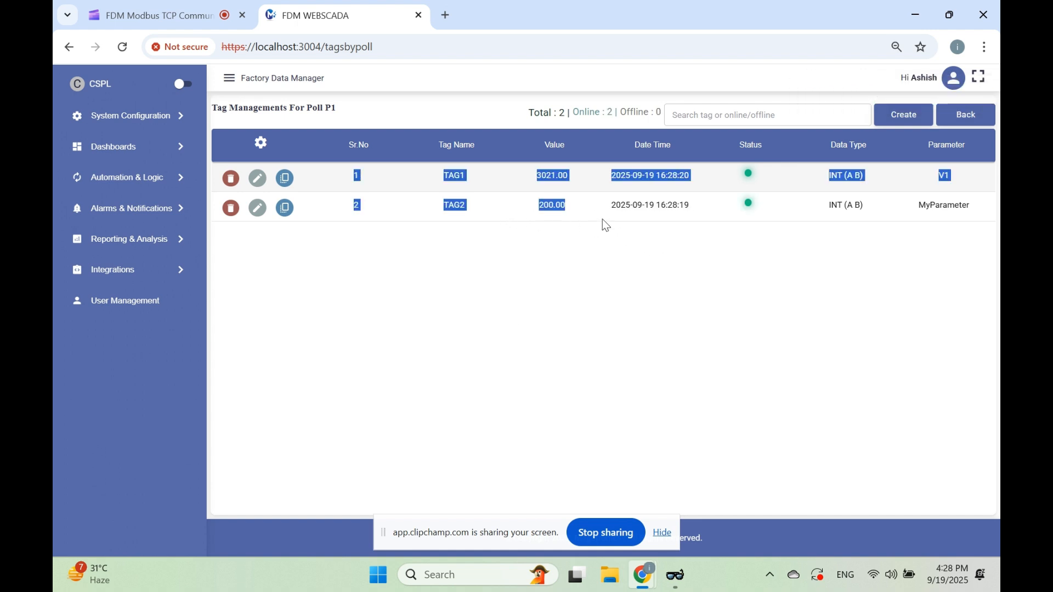
# In ModbusView TCP, set the second holding register to 111, minimise the simulator and return to the device list
pyautogui.click(676, 573)
pyautogui.moveTo(572, 181); pyautogui.dragTo(692, 254)
pyautogui.doubleClick(614, 387)
pyautogui.write('111')
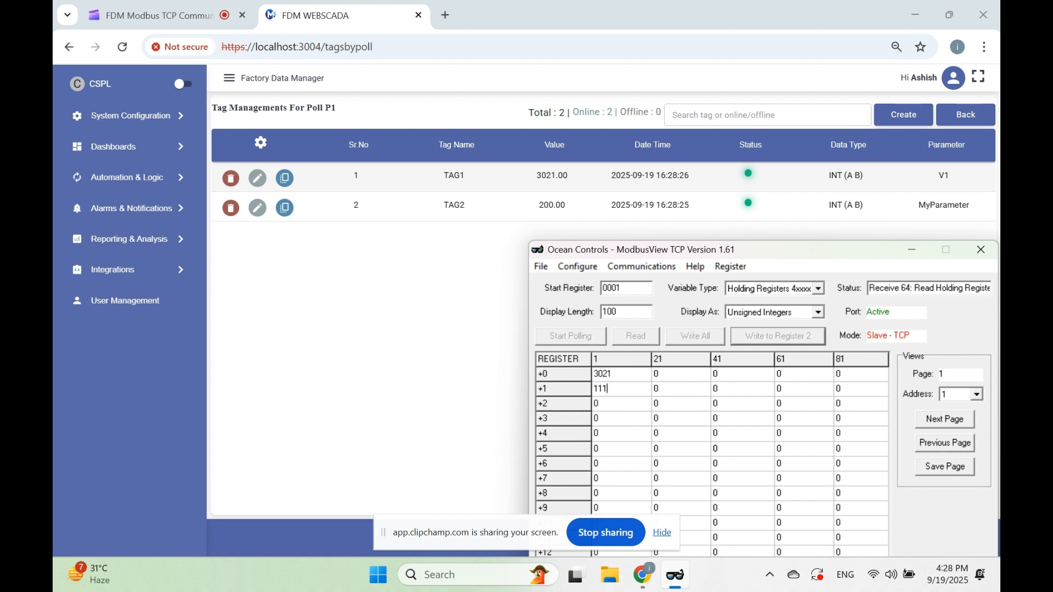
pyautogui.press('Return')
pyautogui.moveTo(681, 251); pyautogui.dragTo(492, 185)
pyautogui.click(719, 184)
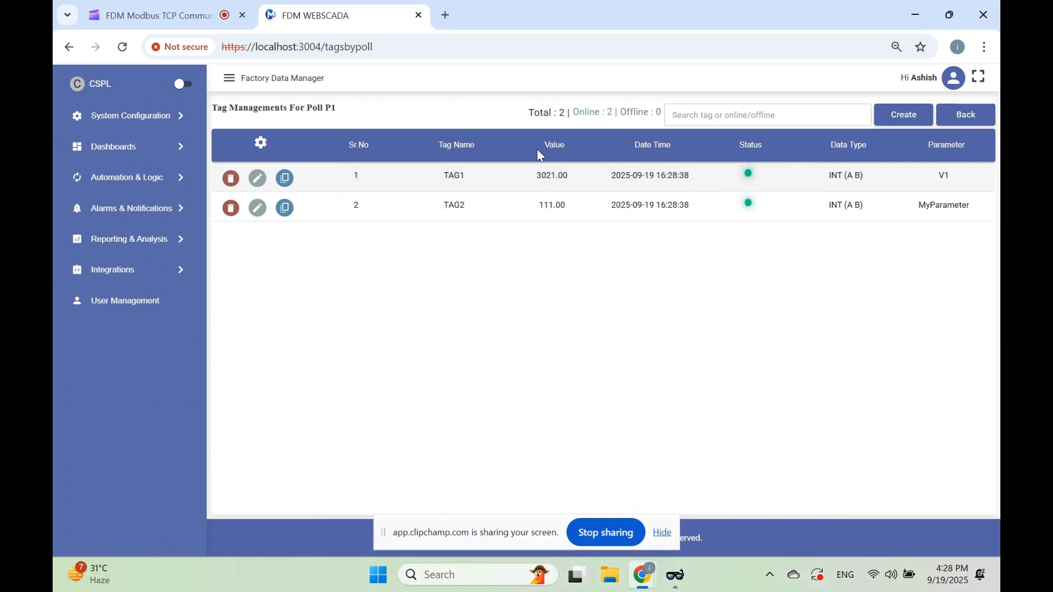
pyautogui.click(965, 114)
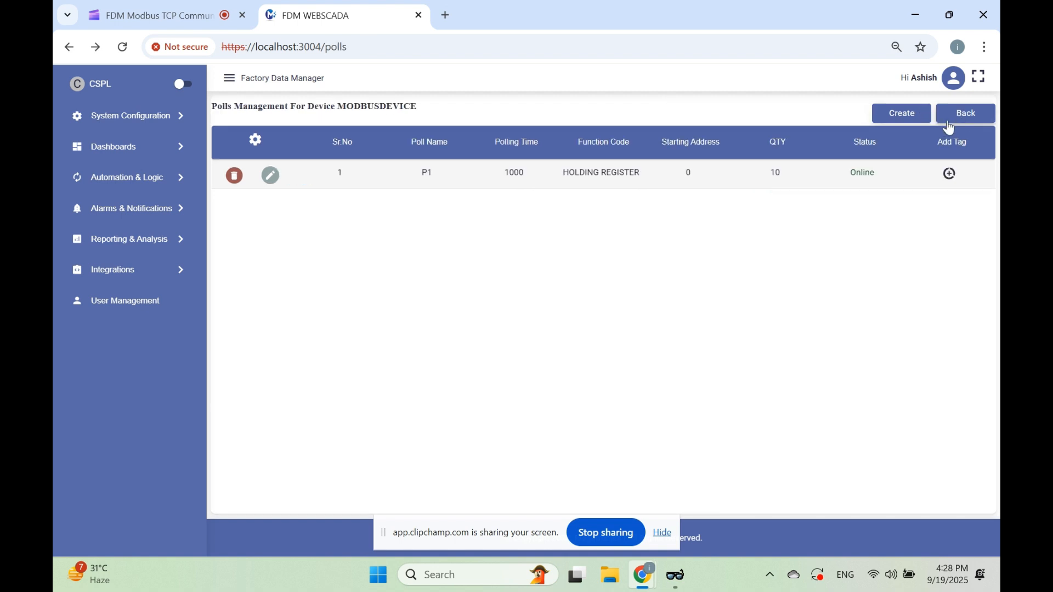
pyautogui.click(966, 121)
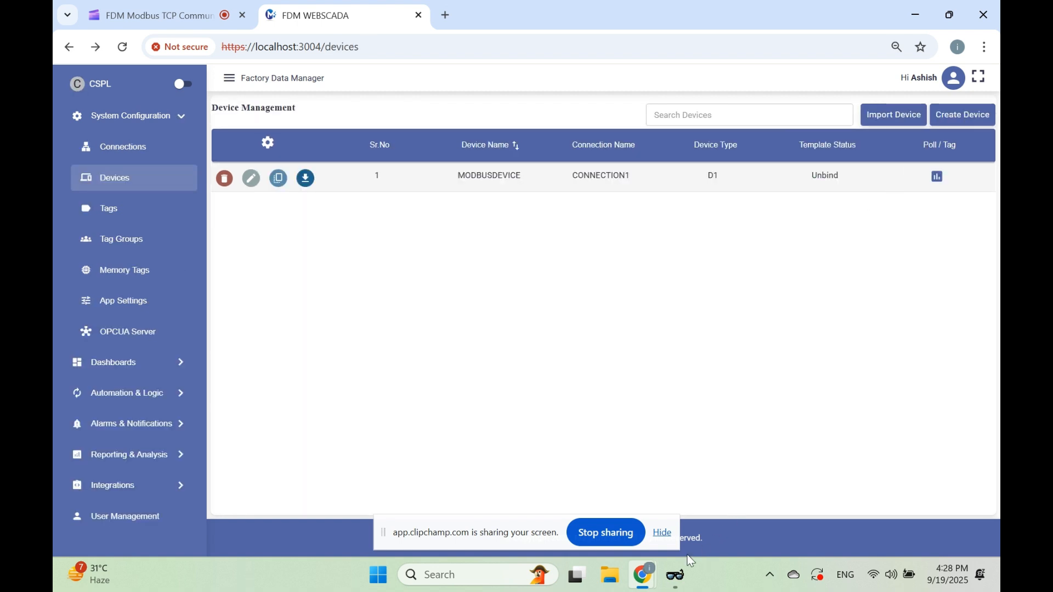